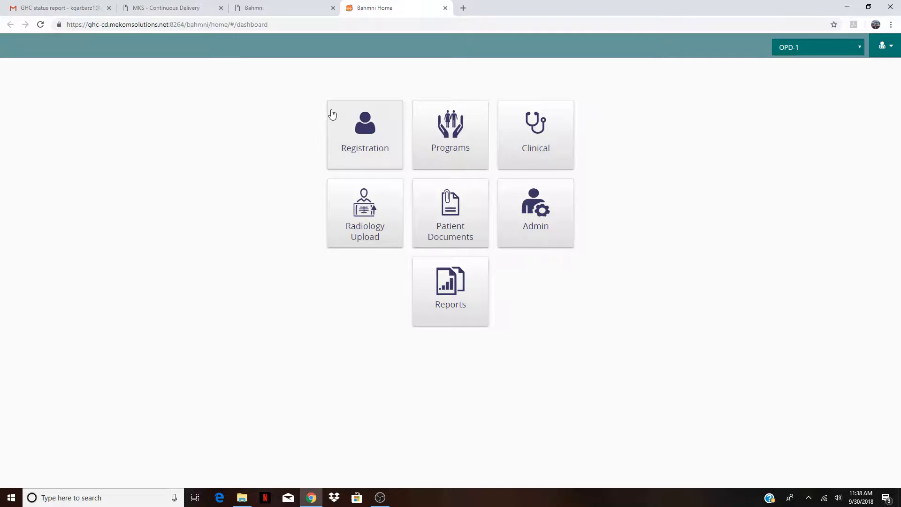
- Open a blank new patient form in the Registration module, dismissing the server errors
click(385, 143)
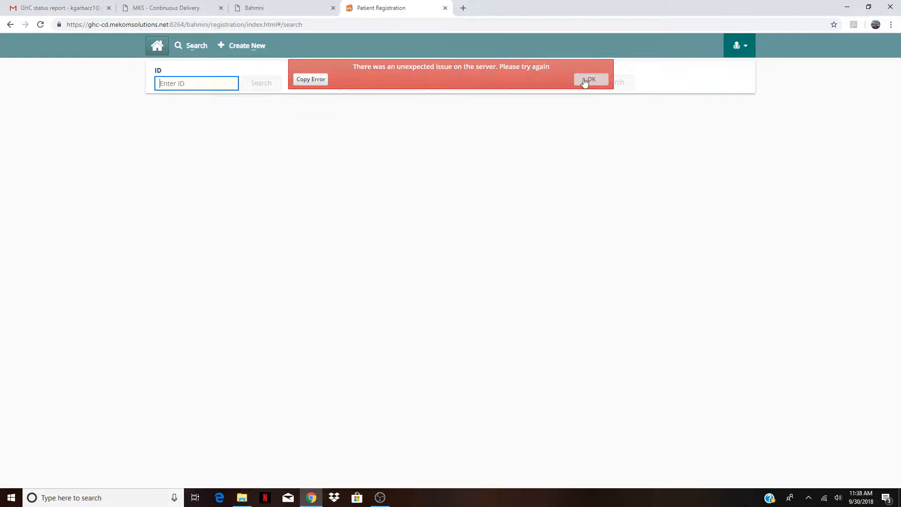
click(589, 79)
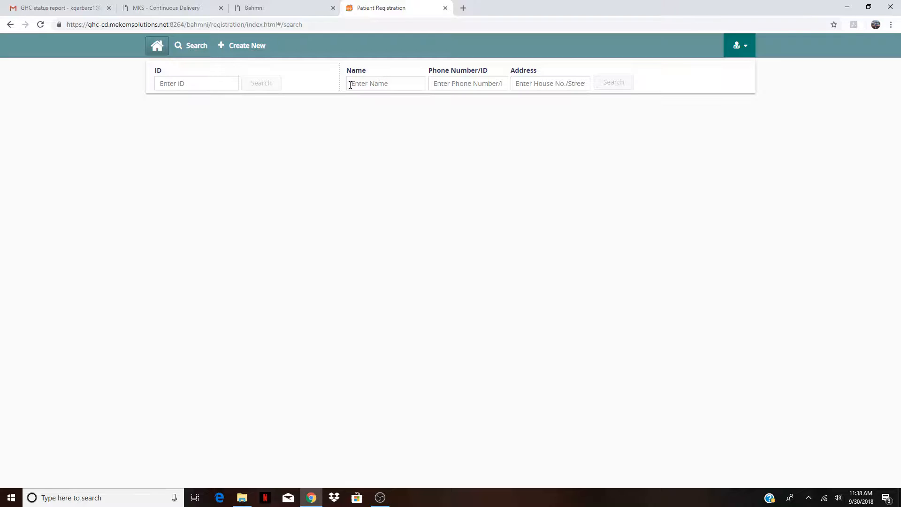
click(249, 46)
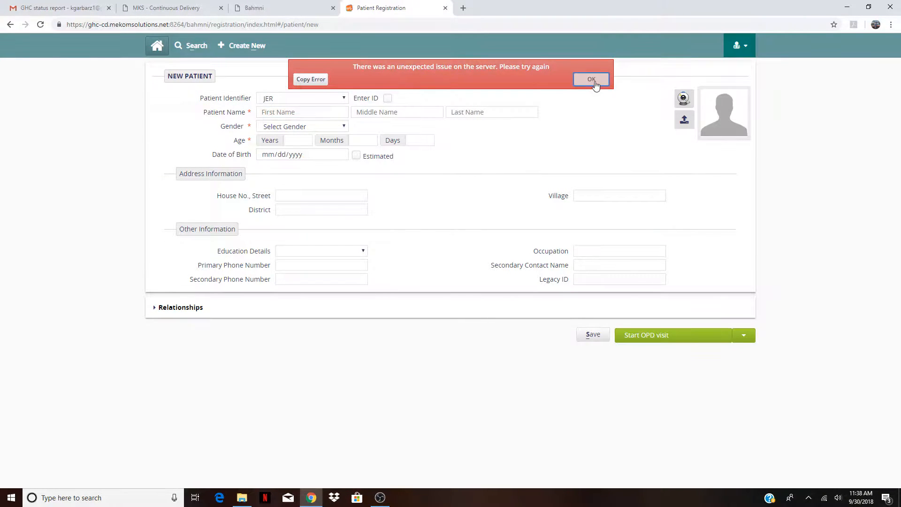
click(592, 79)
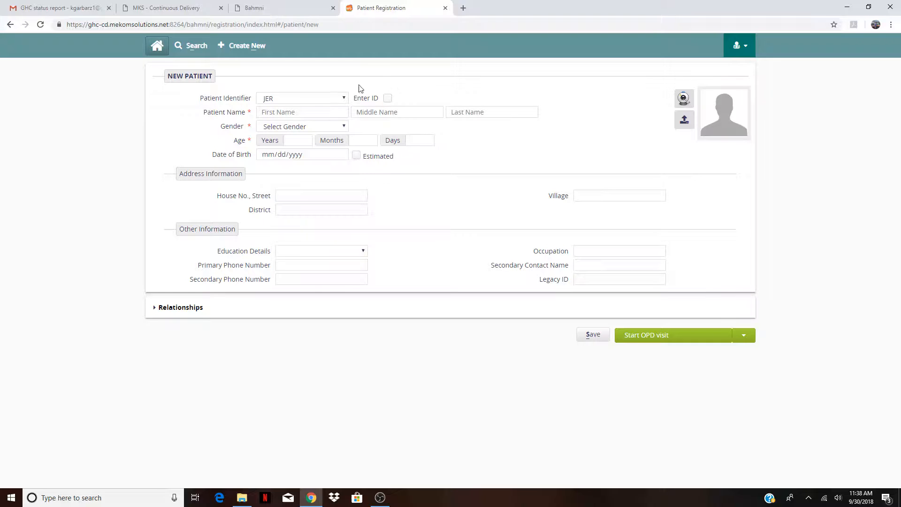
- Enter the new patient's first and last name in the registration form
click(317, 112)
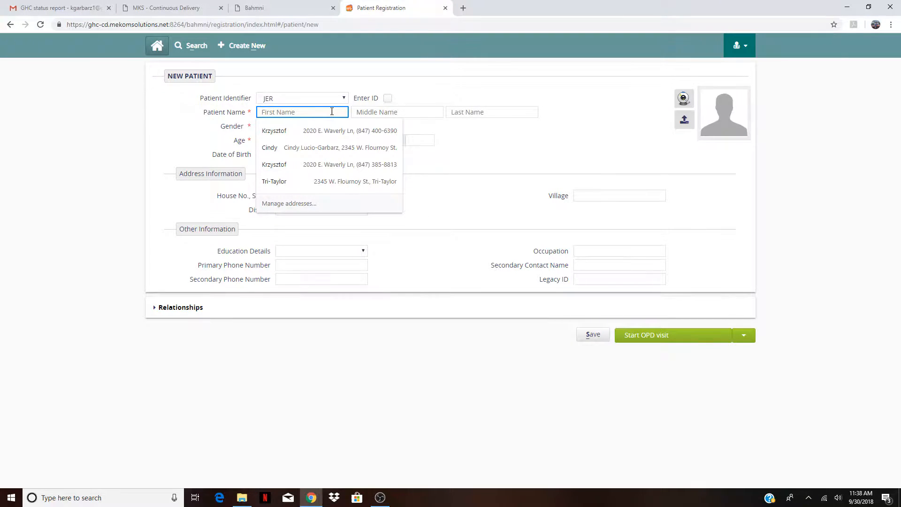
text(Haiti)
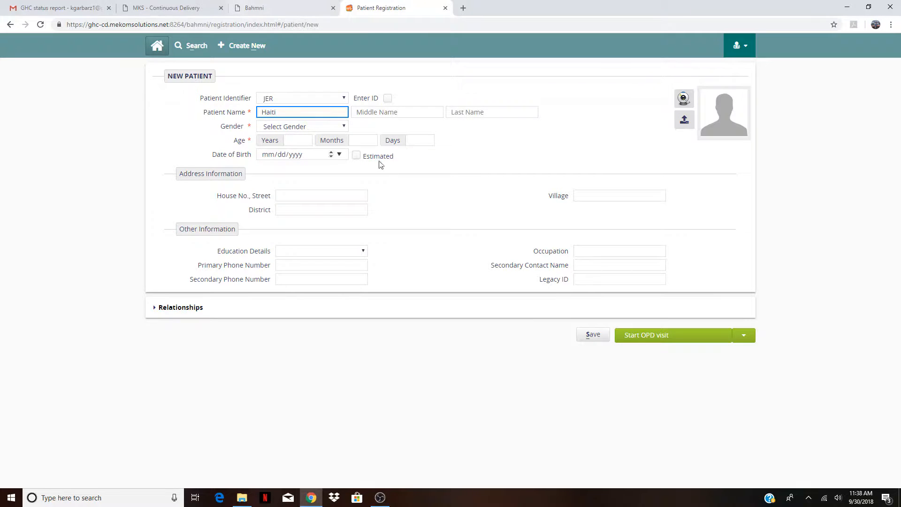
click(482, 112)
text(Tes)
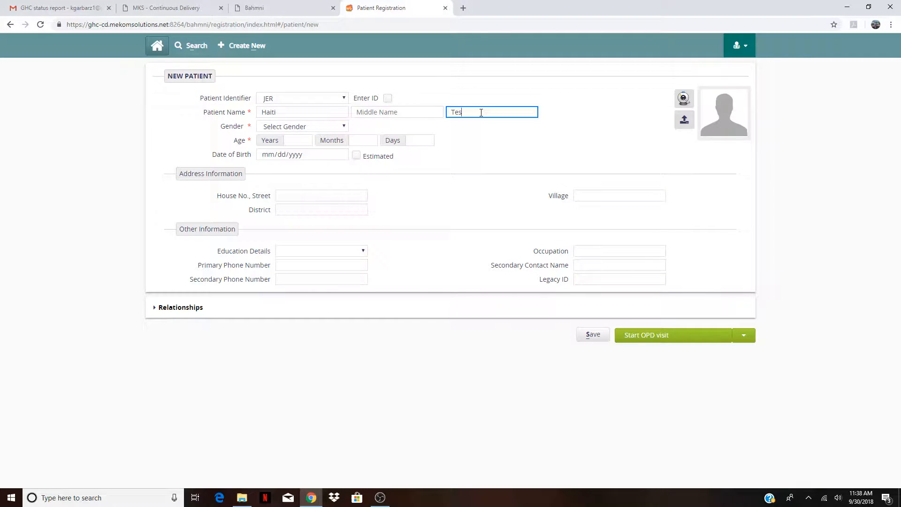
text(ting)
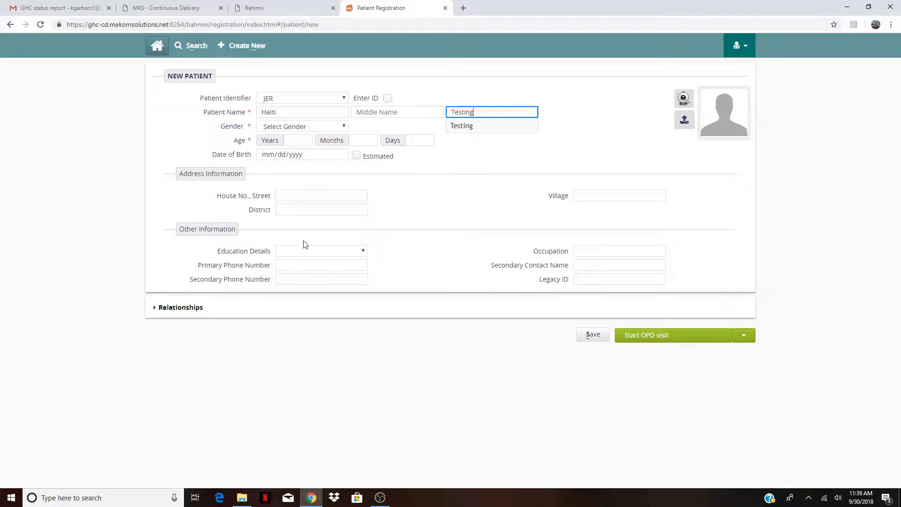
- Set the patient's gender to Male and age to 31 years, and mark the date of birth as Estimated
click(281, 129)
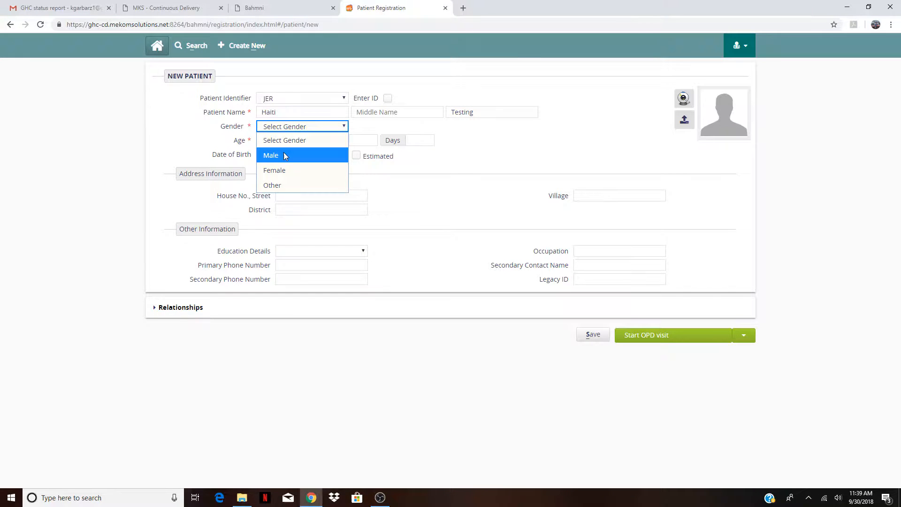
click(281, 155)
click(298, 140)
text(1)
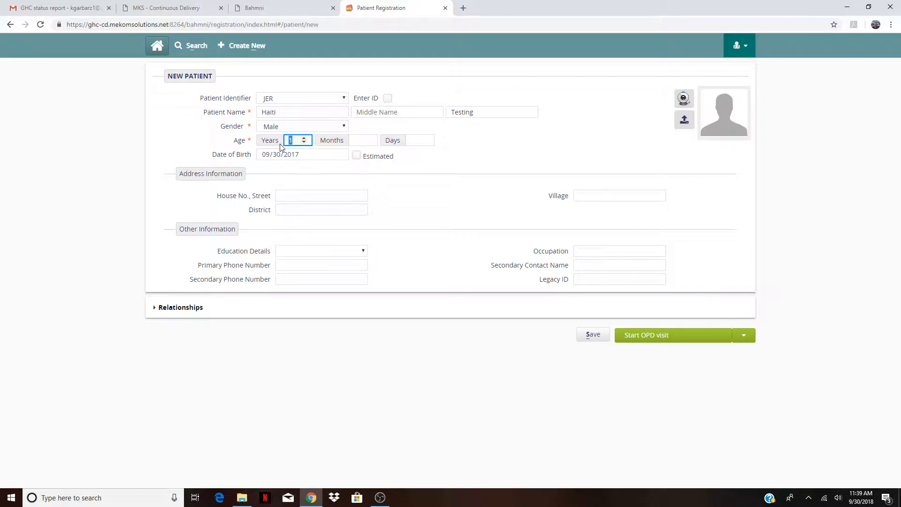
text(31)
click(356, 155)
- Start an OPD visit for the new patient and save the visit page with the fee information left blank
click(643, 338)
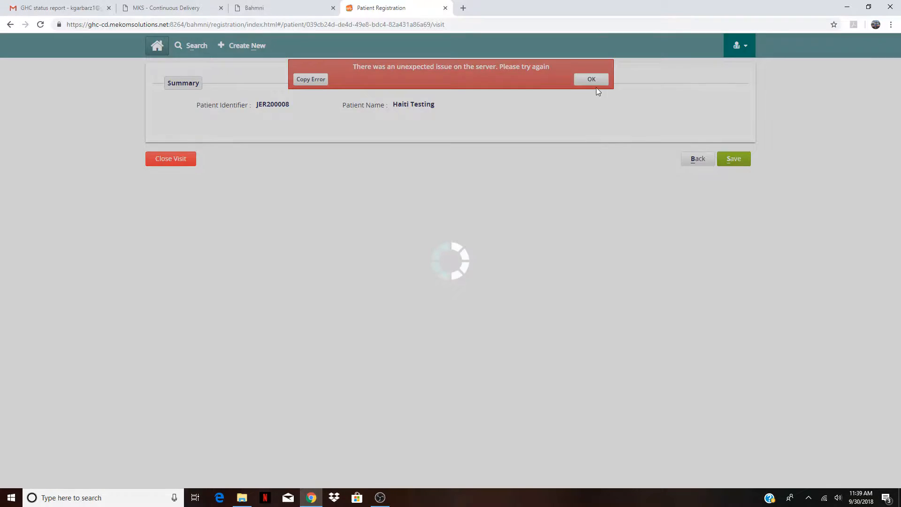
click(593, 81)
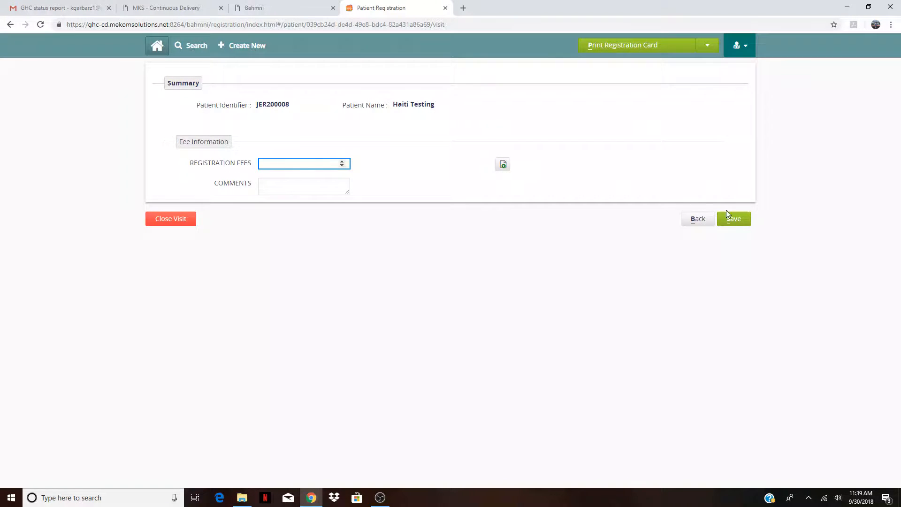
click(734, 219)
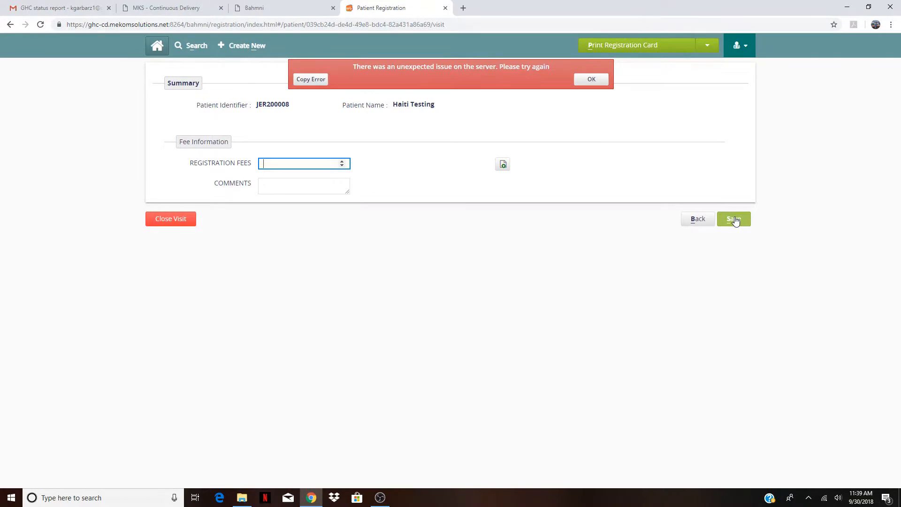
- Open the newly registered patient in the Clinical module and start a consultation, dismissing the server errors
click(158, 46)
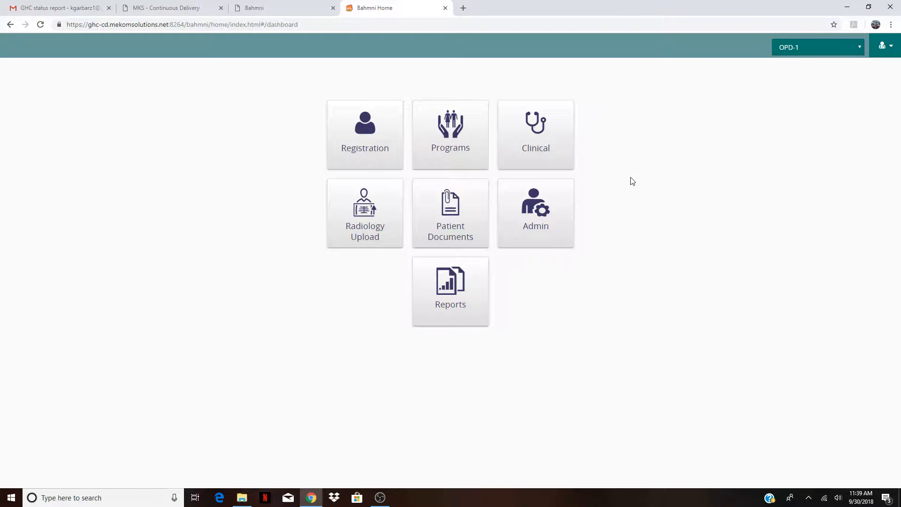
click(555, 150)
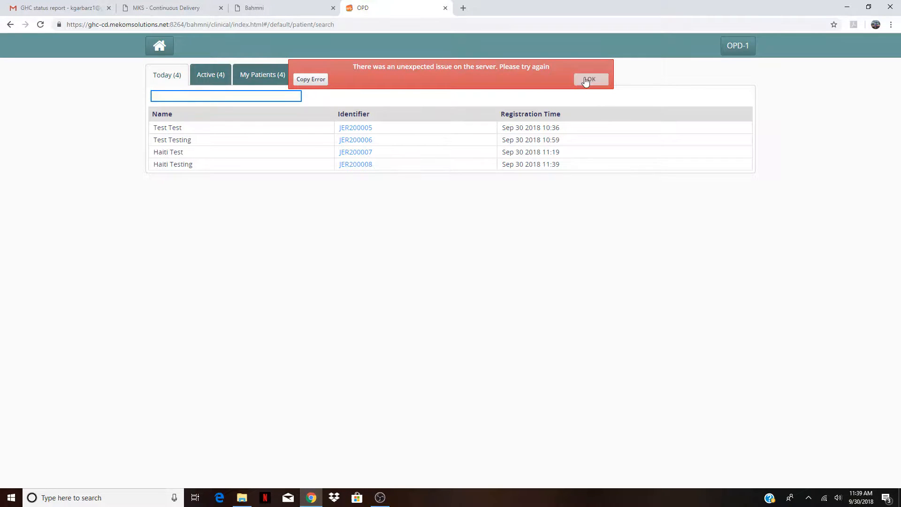
click(590, 80)
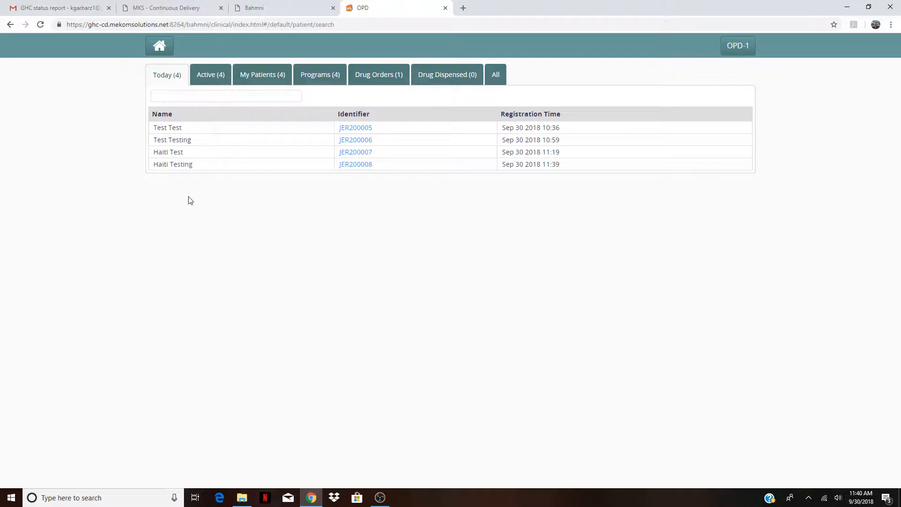
click(355, 164)
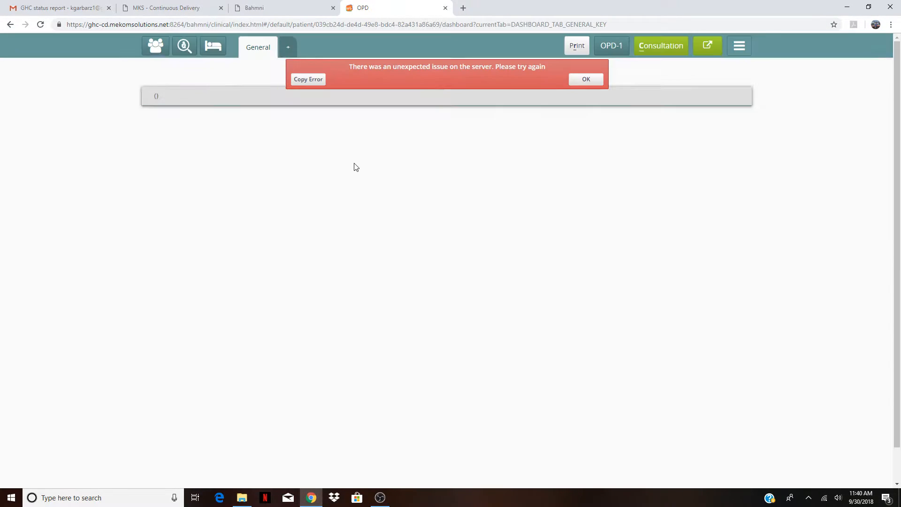
click(586, 78)
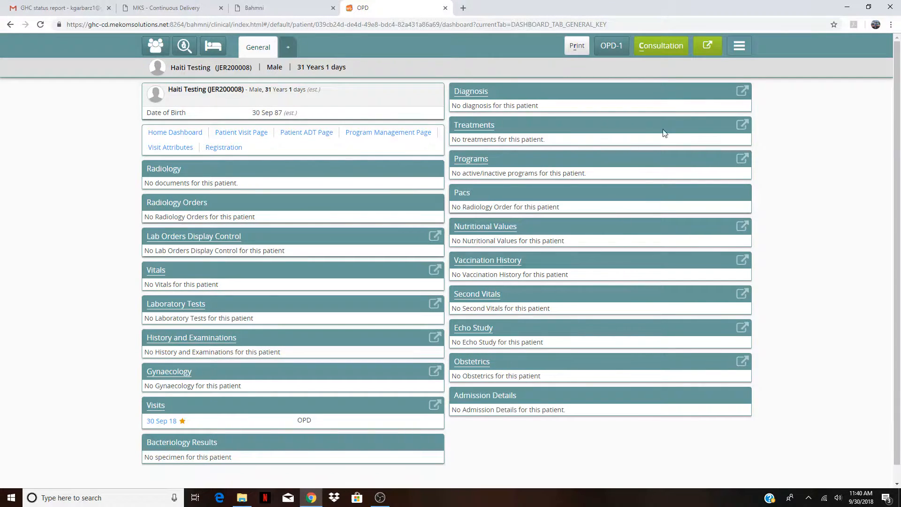
click(653, 46)
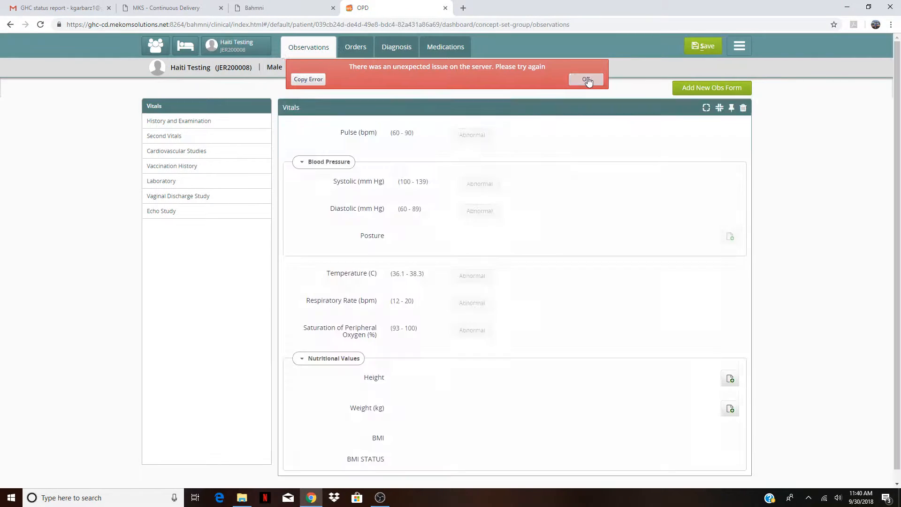
click(591, 79)
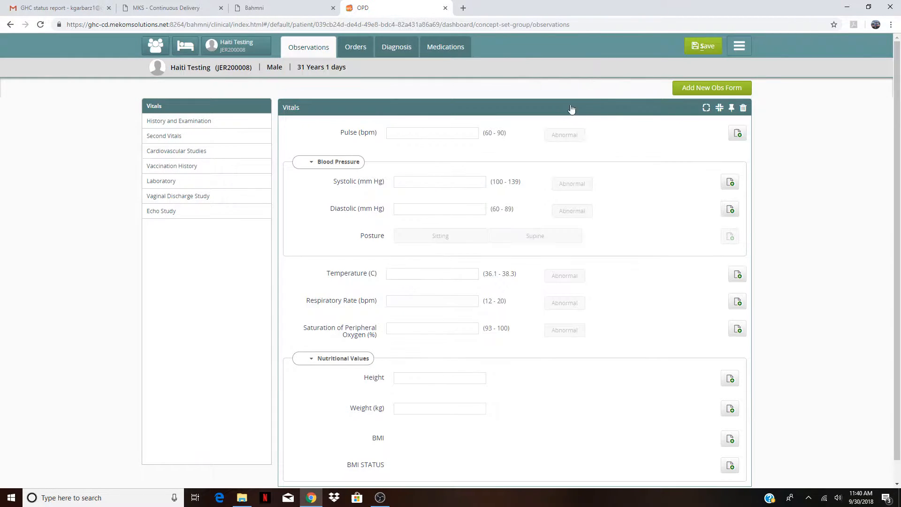
- In the Vitals form, record pulse 60 bpm, blood pressure 130/80 mm Hg with Sitting posture, and temperature 36.8 °C
click(438, 136)
text(60)
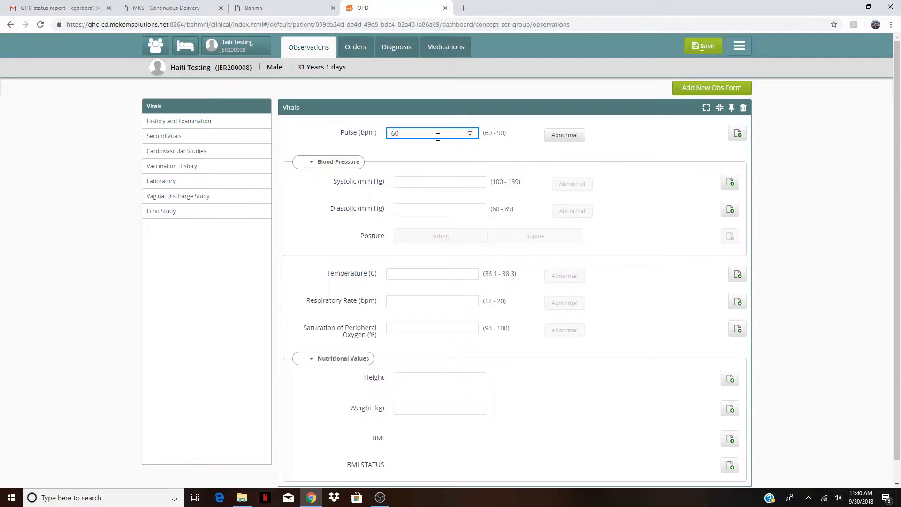
click(466, 182)
text(130)
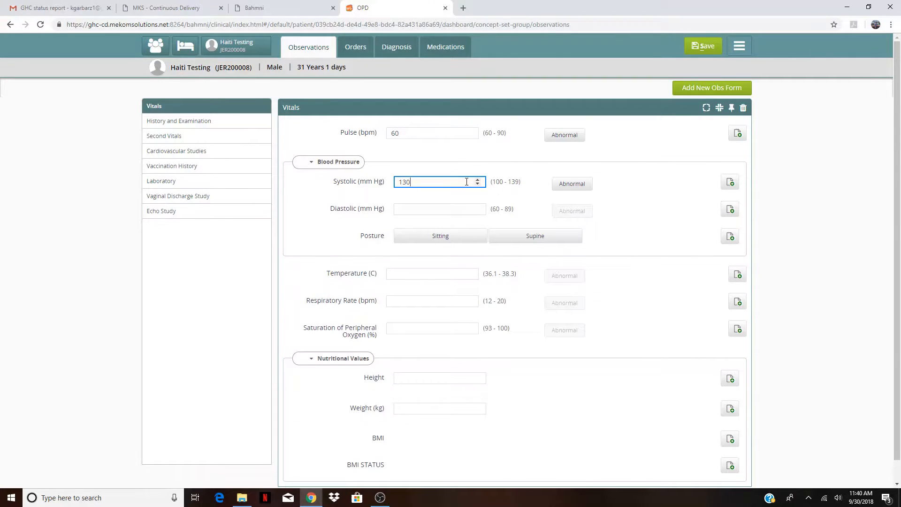
click(459, 207)
text(80)
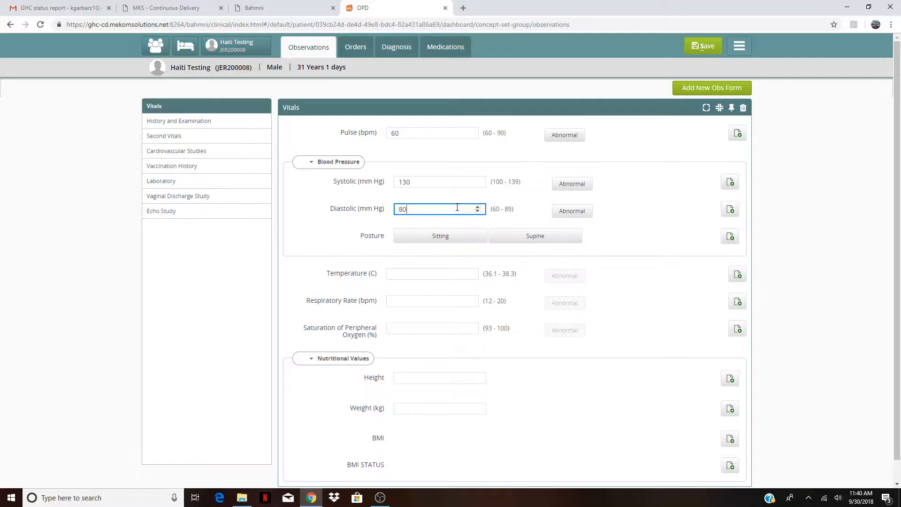
click(448, 235)
click(436, 275)
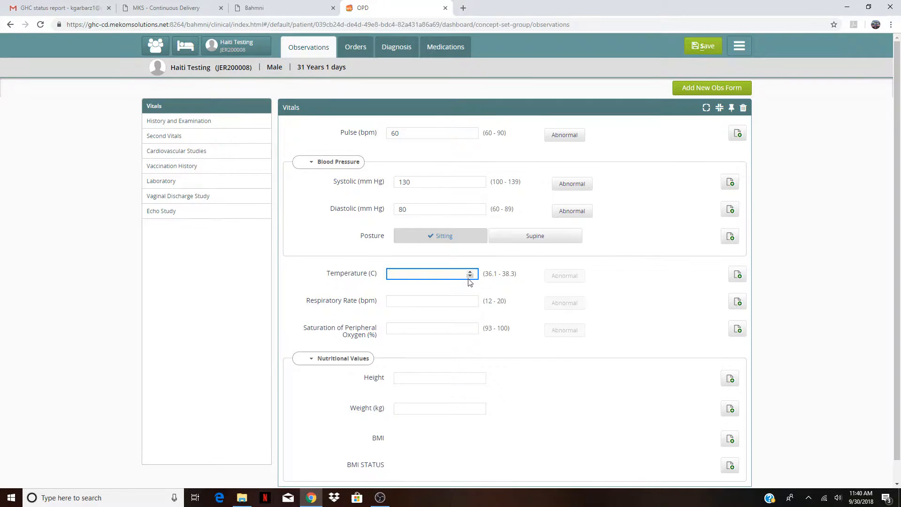
text(36)
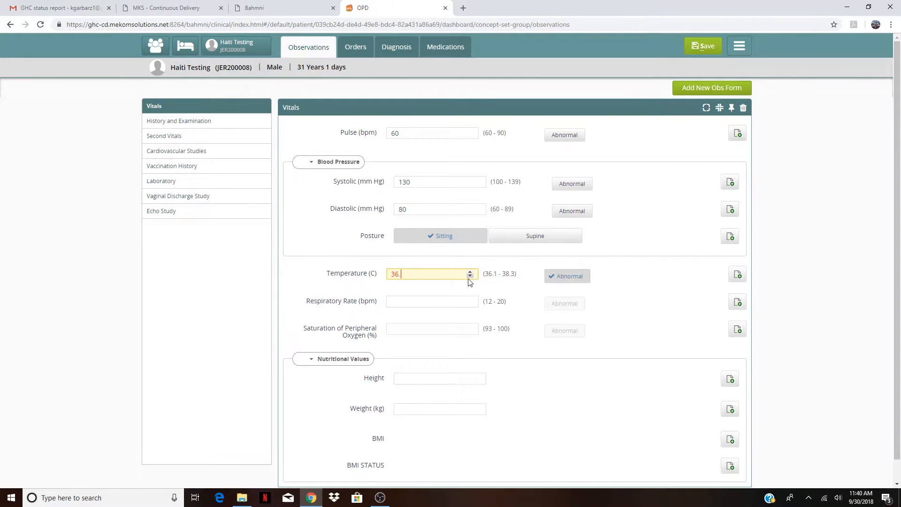
text(.8)
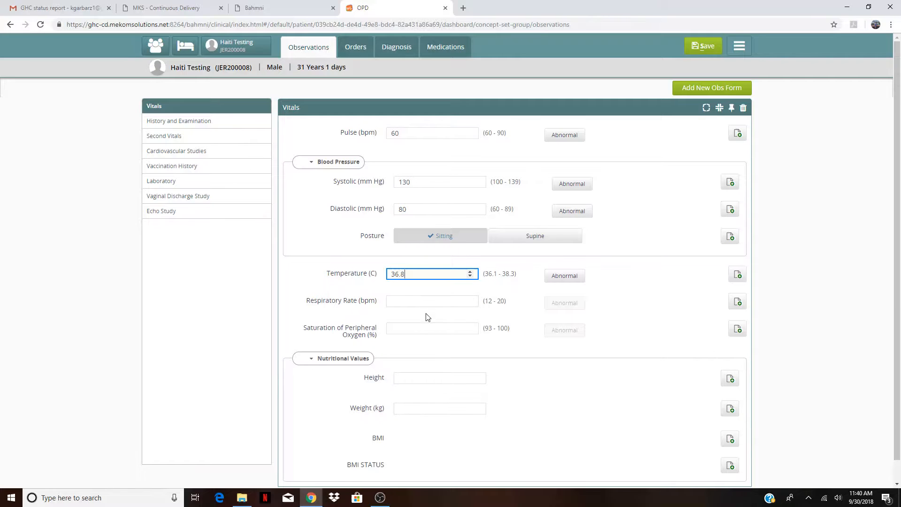
- Enter a height of 160 and a weight of 55 kg under Nutritional Values, and save the observations
scroll(437, 341, down, 1)
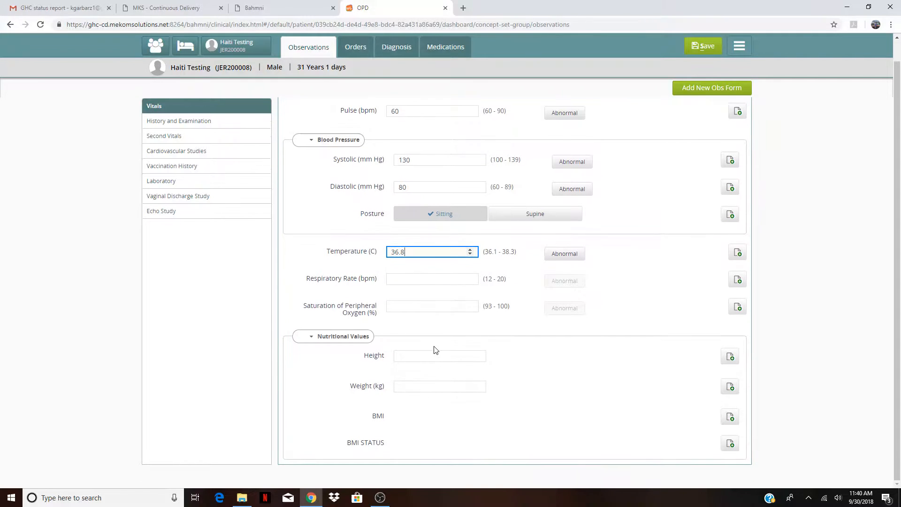
click(432, 357)
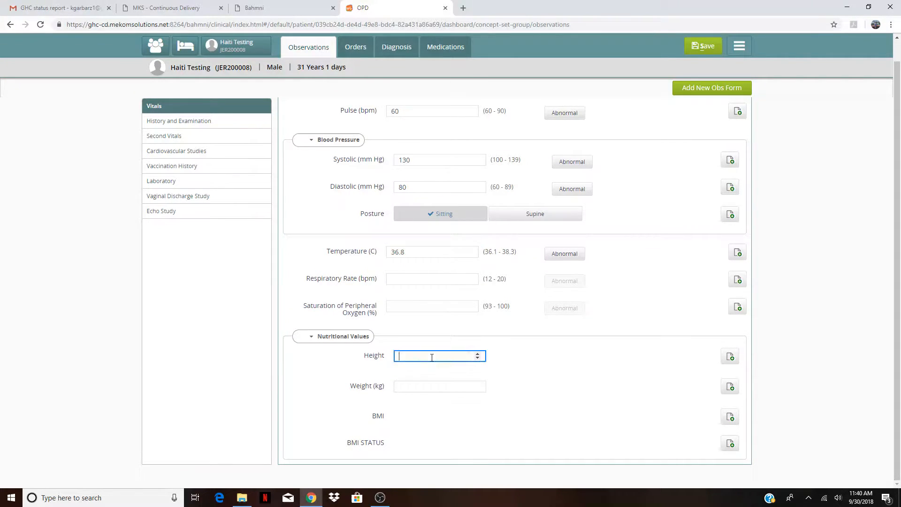
text(160)
click(433, 387)
text(55)
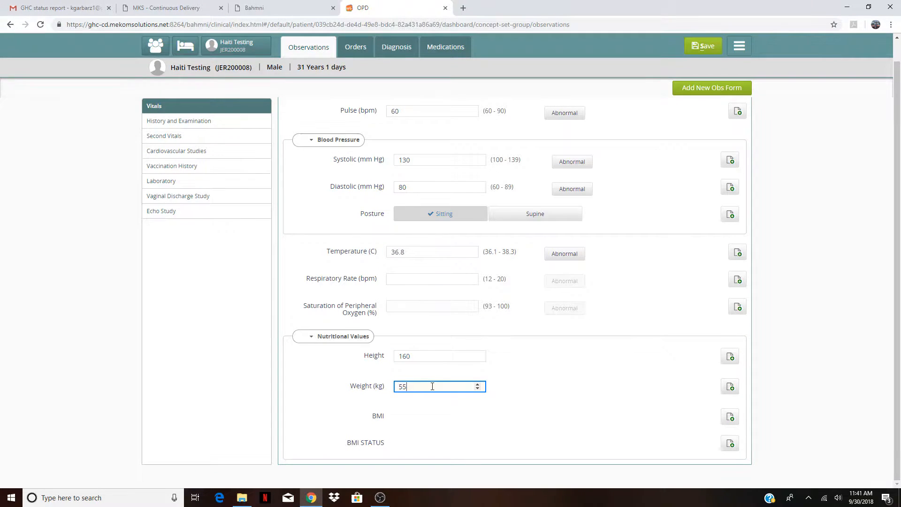
scroll(609, 374, up, 1)
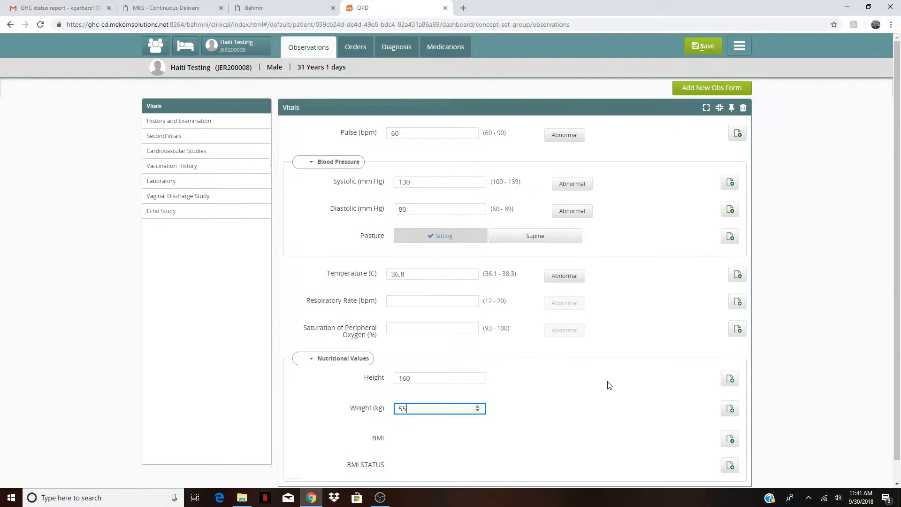
click(703, 46)
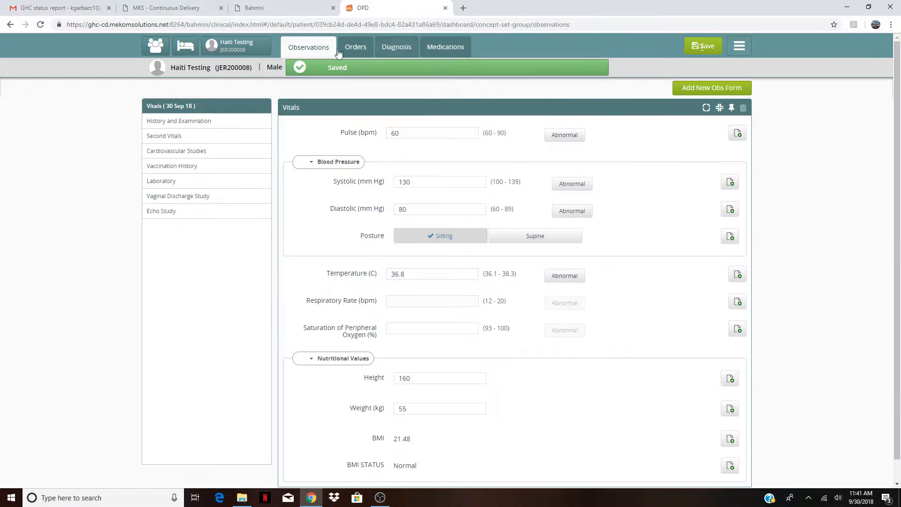
- Leave the consultation for the patient list, dismiss the server error, and return to the home dashboard
click(157, 44)
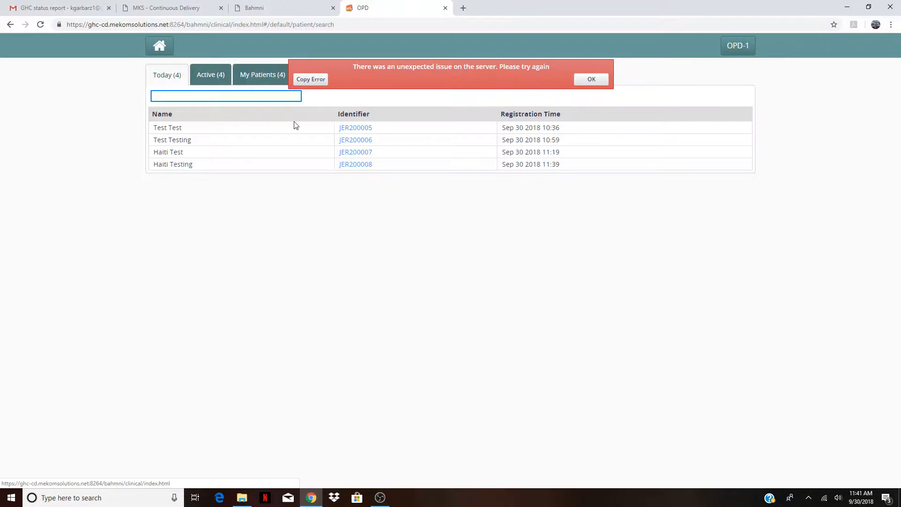
click(594, 81)
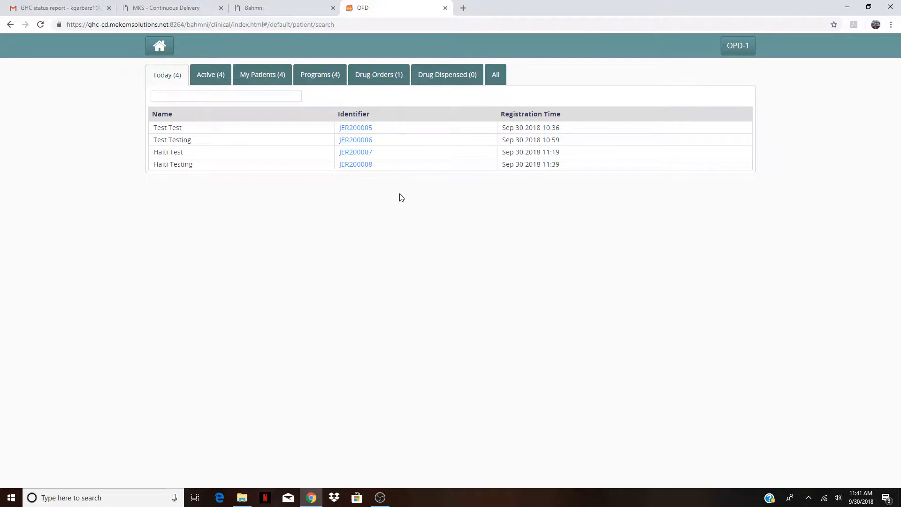
click(172, 49)
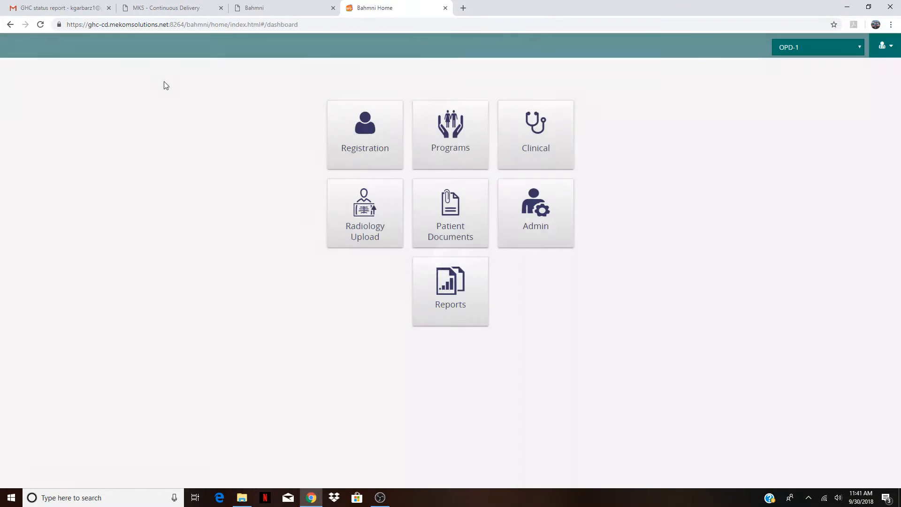
click(562, 127)
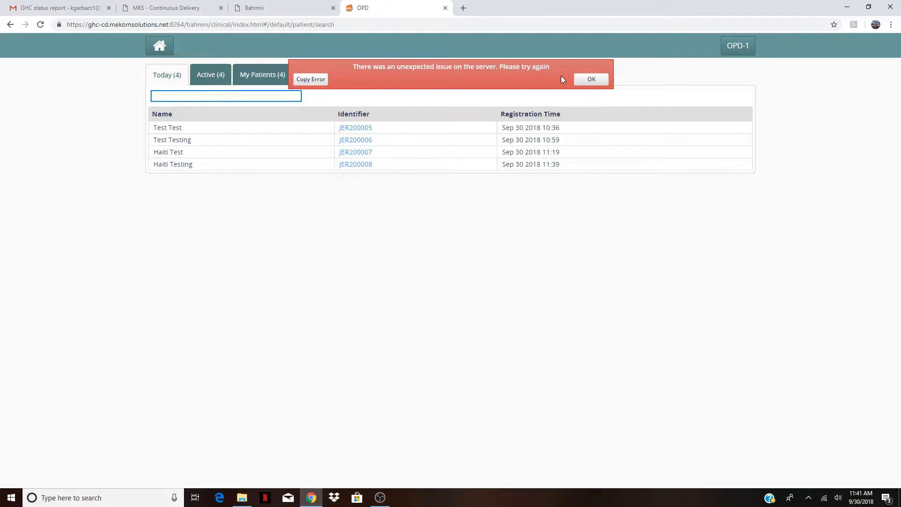
click(588, 80)
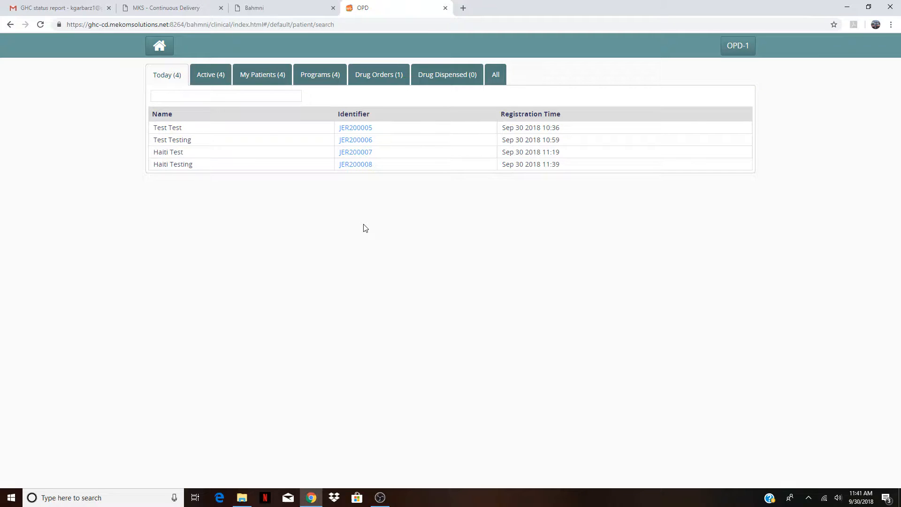
click(169, 42)
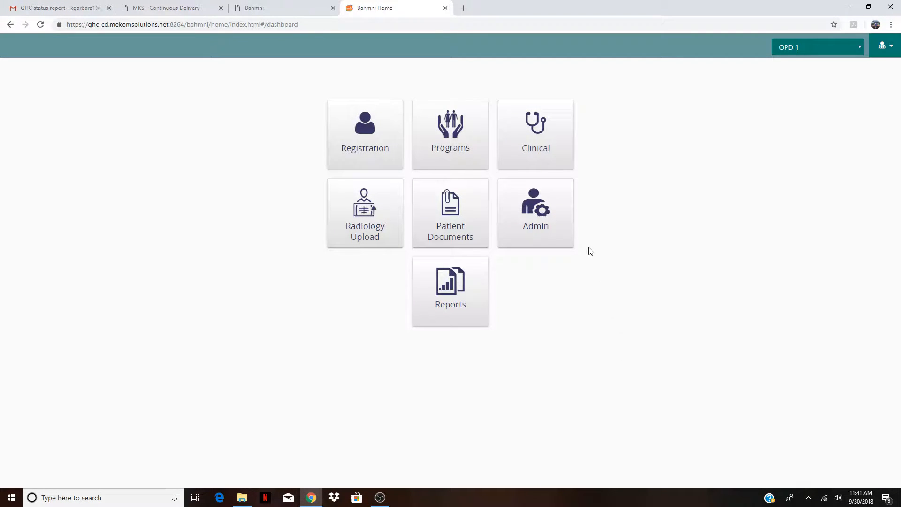
- Reopen the newly registered patient in the Clinical module and resume the consultation, dismissing the server errors
click(552, 155)
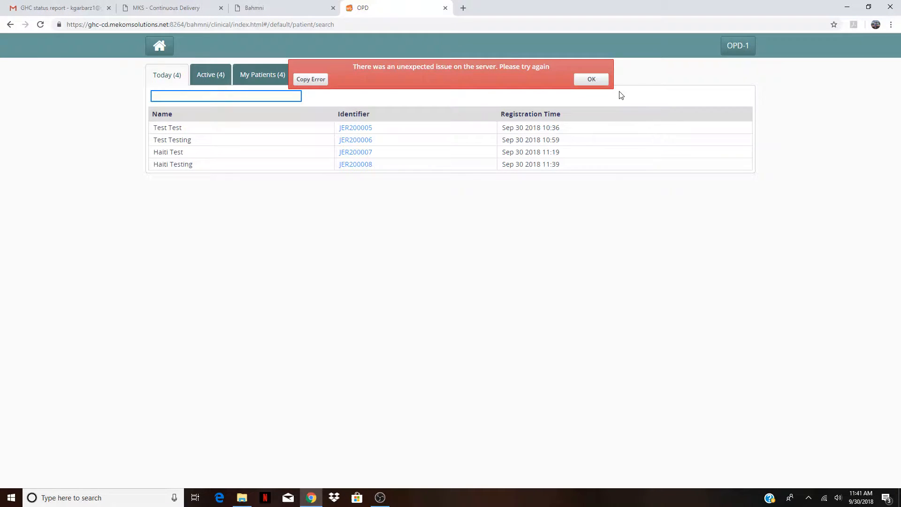
click(588, 81)
click(360, 167)
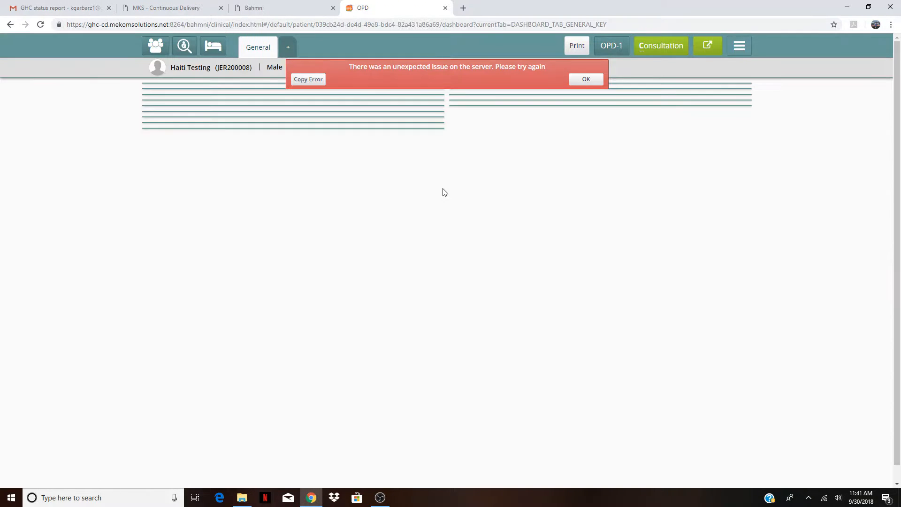
click(585, 85)
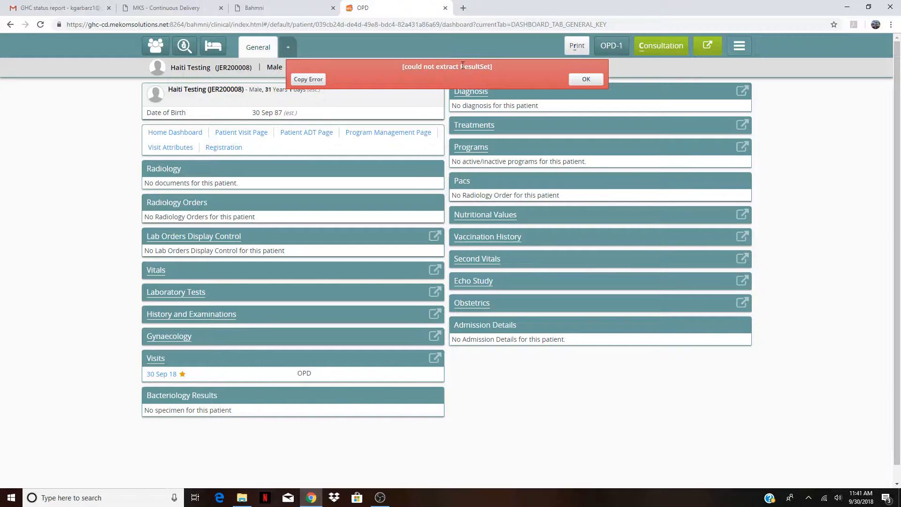
click(586, 80)
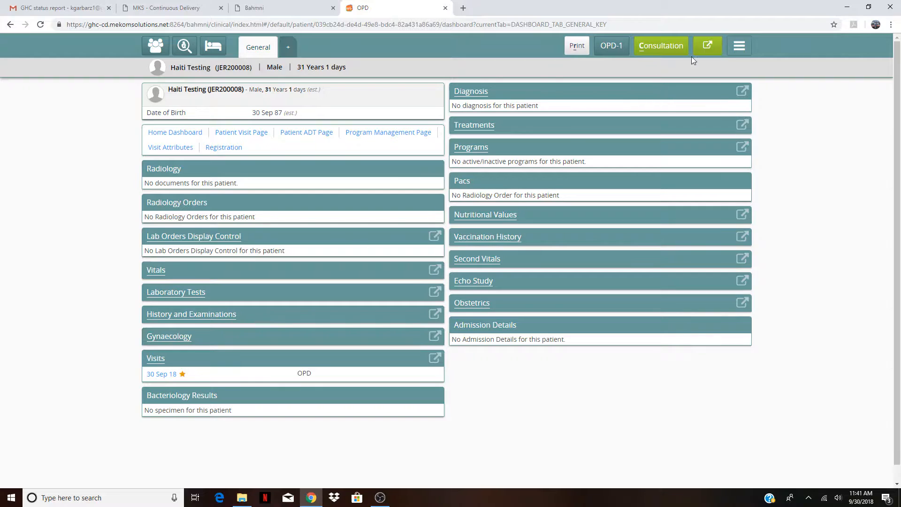
click(668, 49)
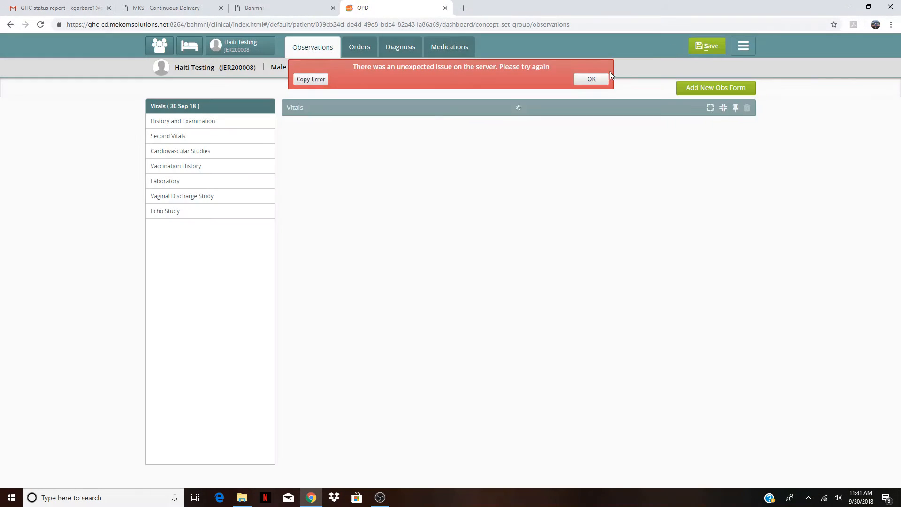
click(590, 79)
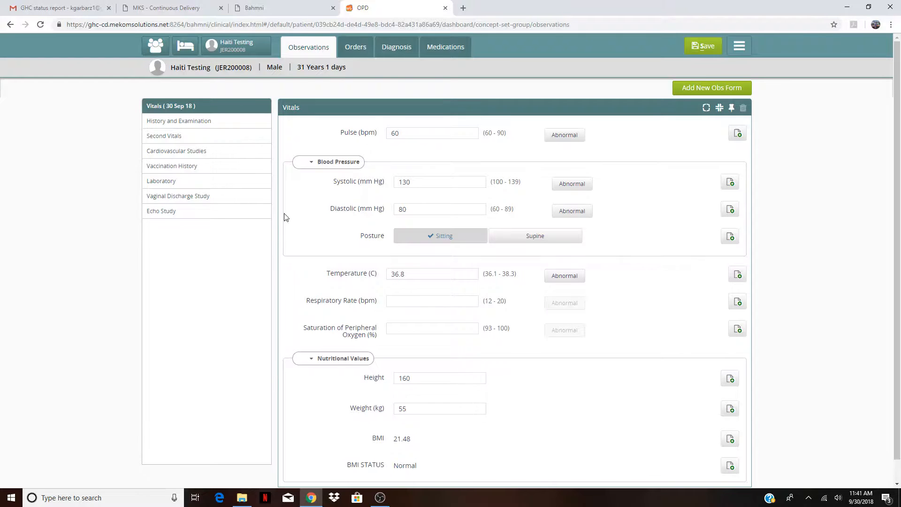
- Record Headache and Rash as two separate problems in the History and Examination form
click(233, 126)
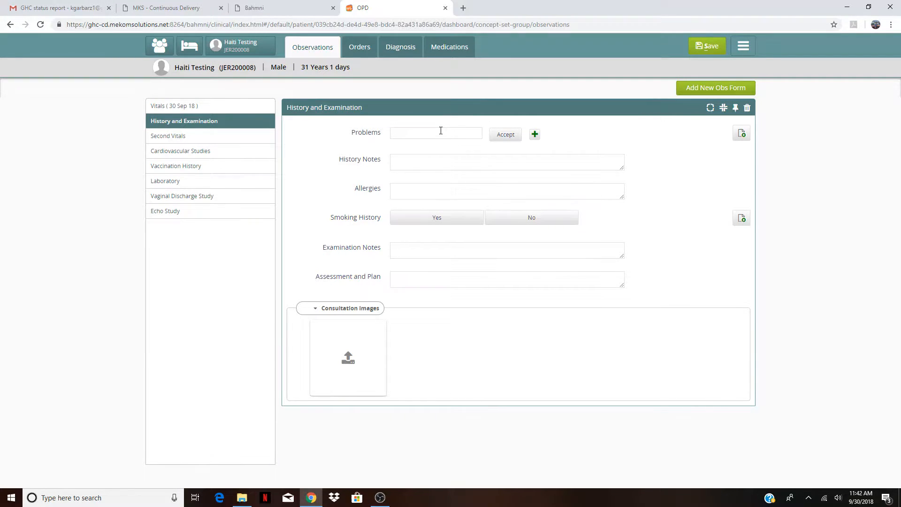
click(441, 131)
text(hea)
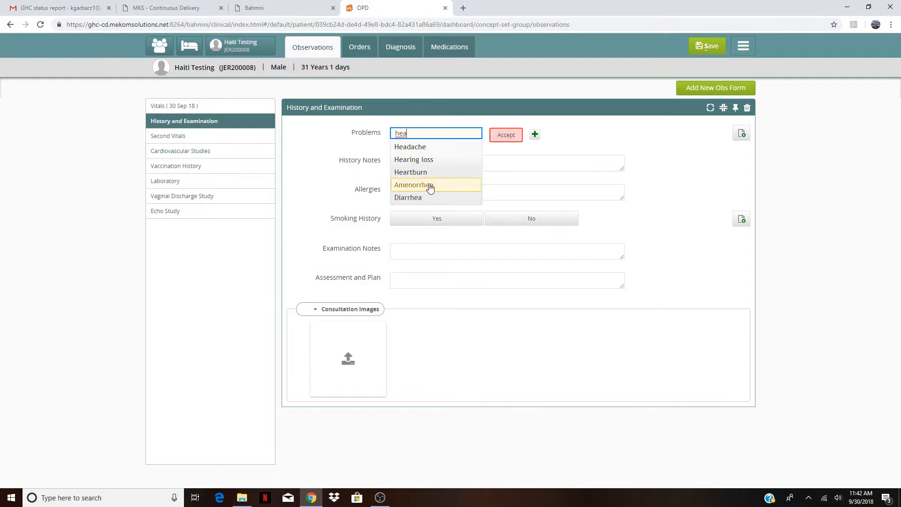
click(434, 148)
click(535, 135)
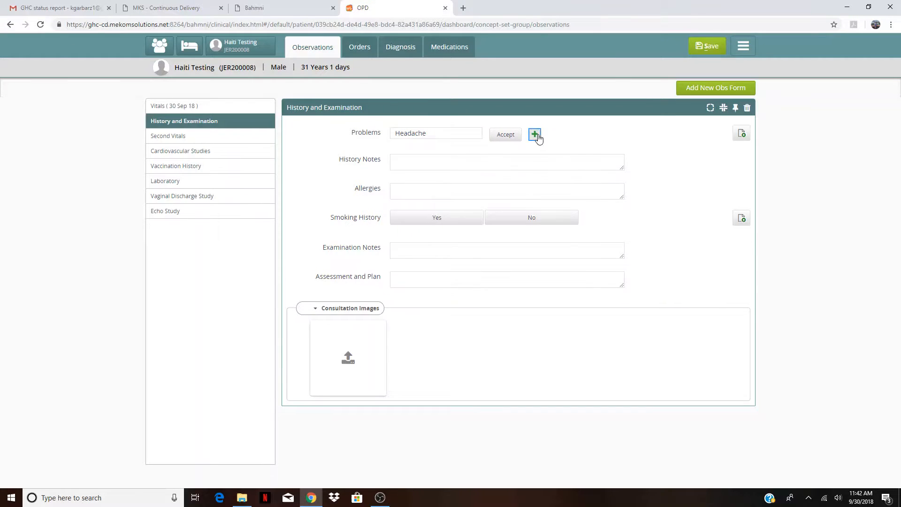
click(467, 156)
text(rash)
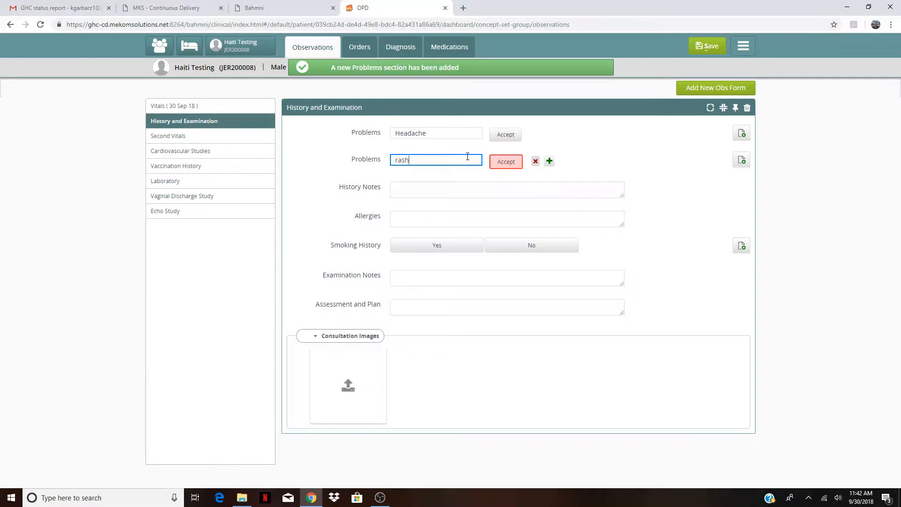
click(459, 175)
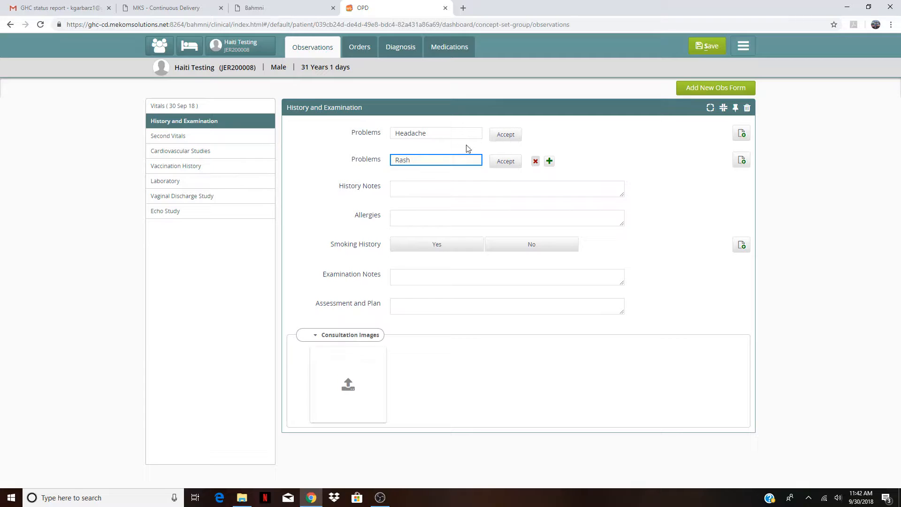
- Open the notes fields for both the Headache and Rash problems, leaving them blank
click(472, 189)
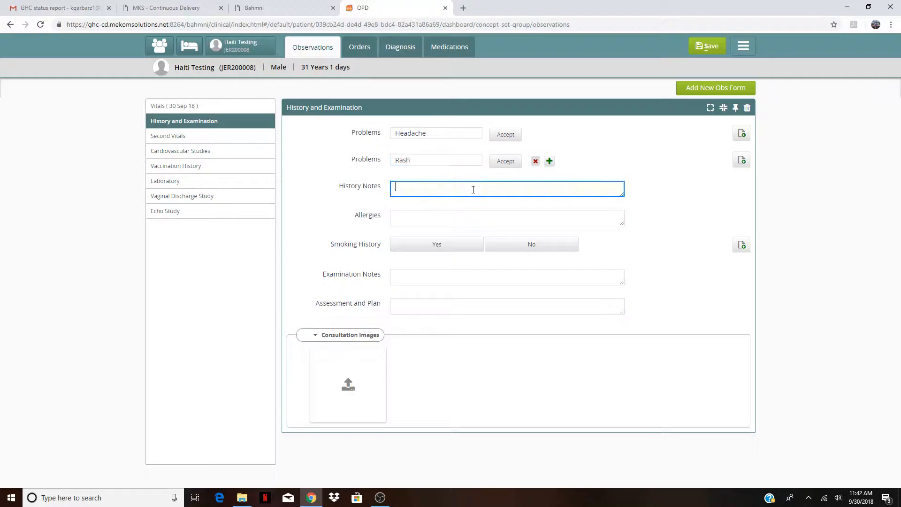
click(741, 140)
click(486, 152)
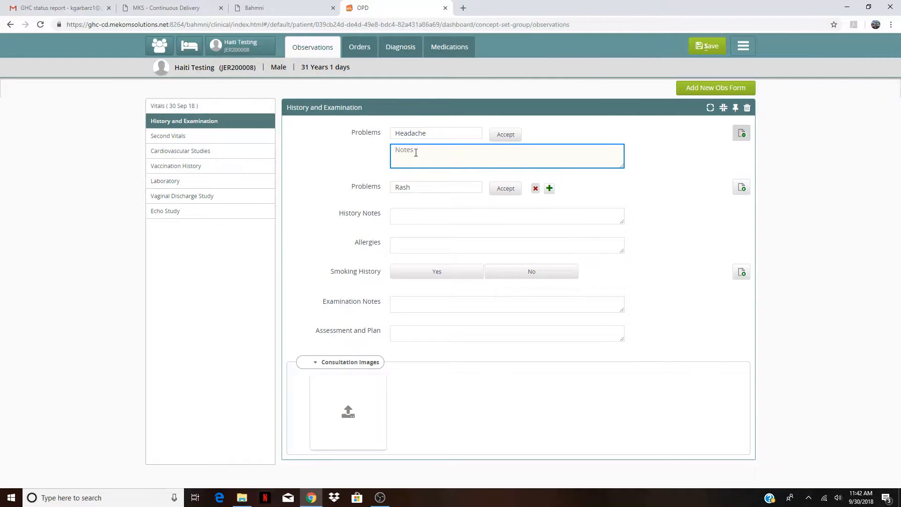
click(741, 187)
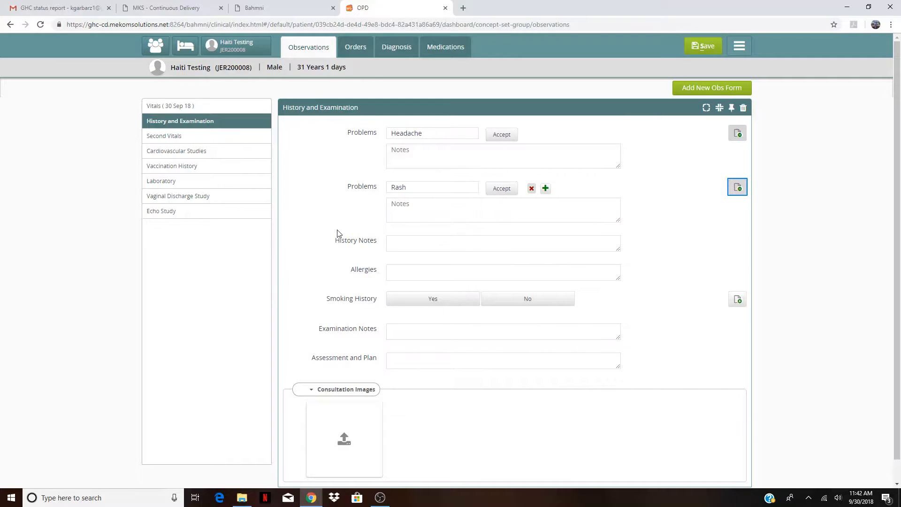
- Set Smoking History to No and enter "normal PE" as the Examination Notes
click(514, 302)
scroll(512, 307, down, 1)
click(489, 300)
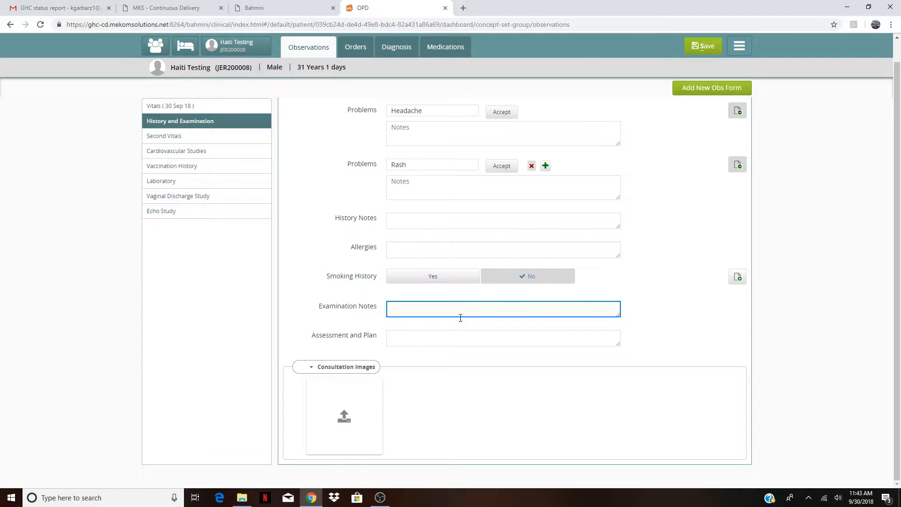
text(normal PE)
- View the file chooser for Consultation Images and close it without selecting a file
click(458, 339)
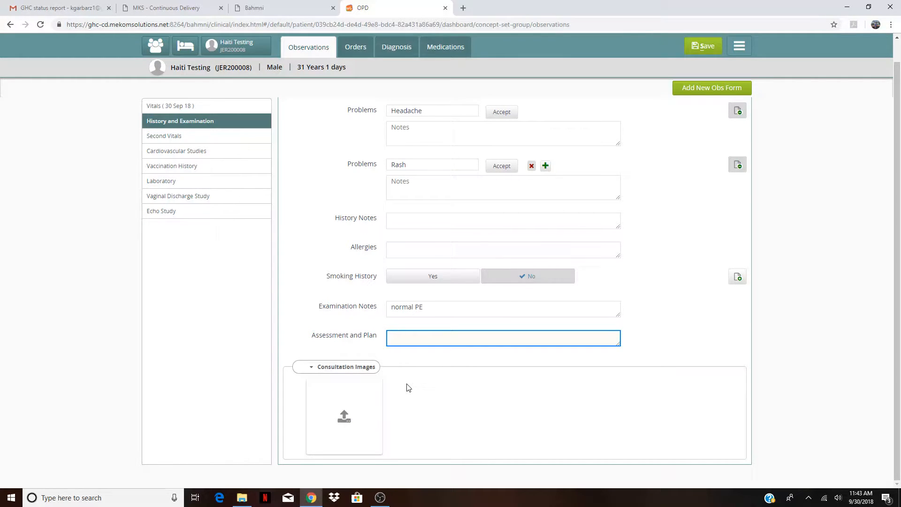
click(343, 409)
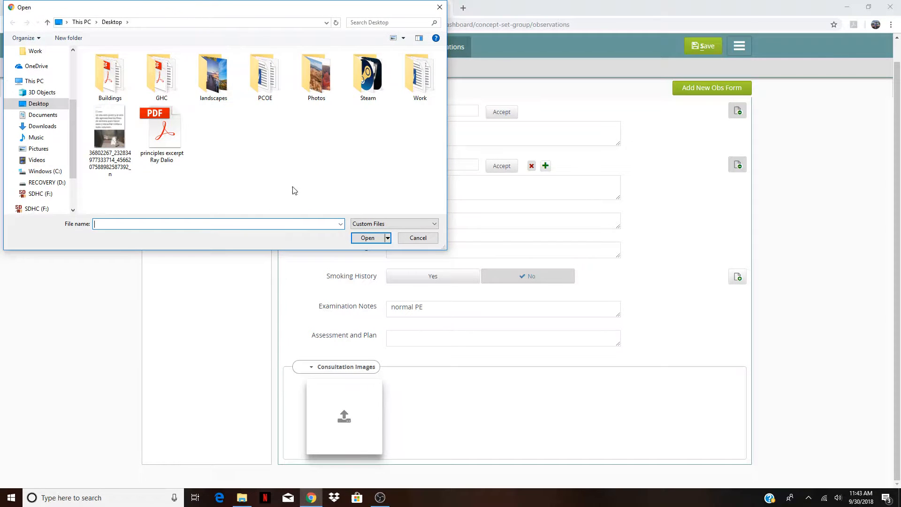
click(419, 238)
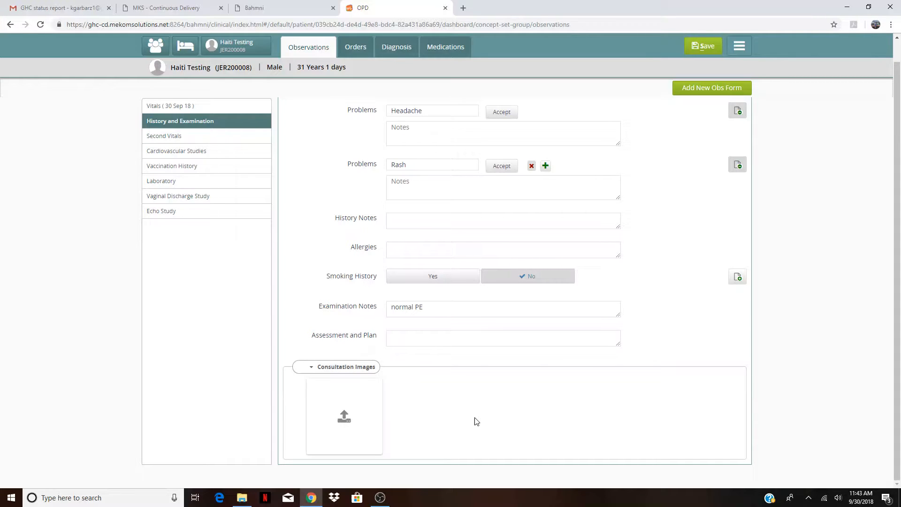
- Record a blood pressure of 120 systolic and 80 diastolic in the Second Vitals form
click(186, 141)
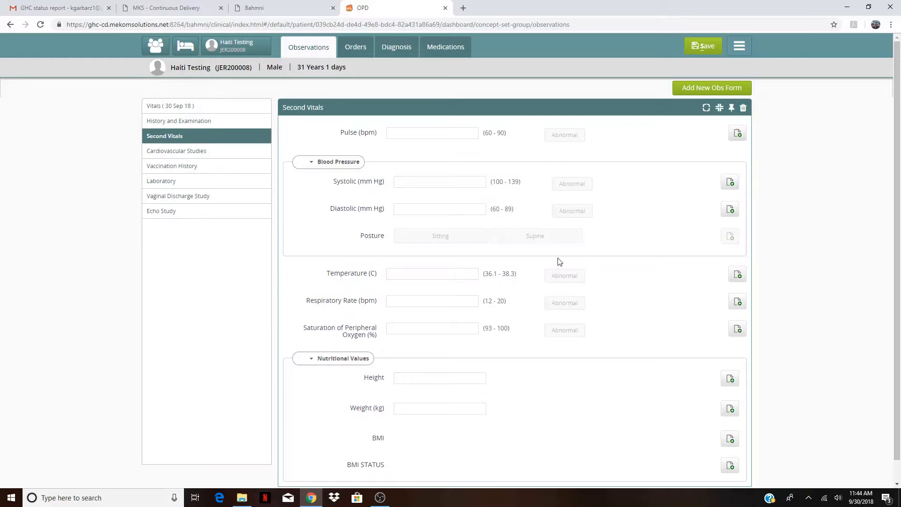
click(473, 188)
text(120)
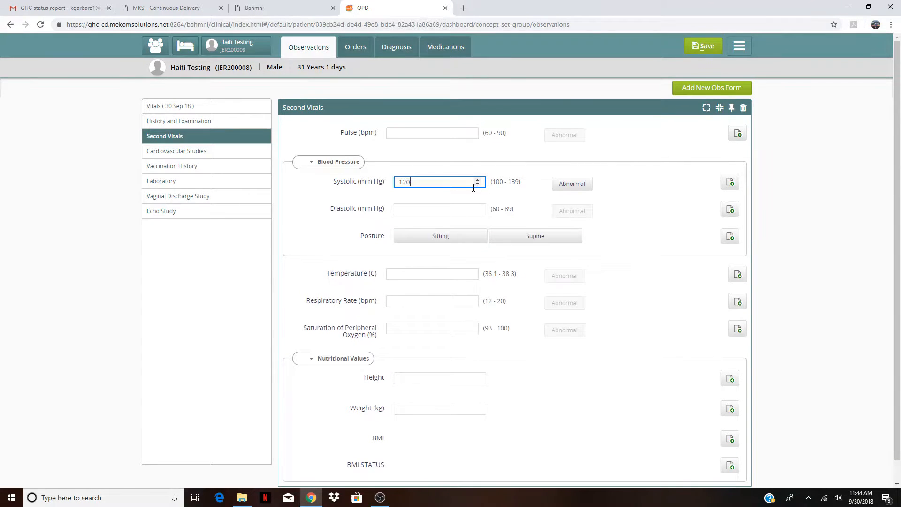
click(467, 208)
text(80)
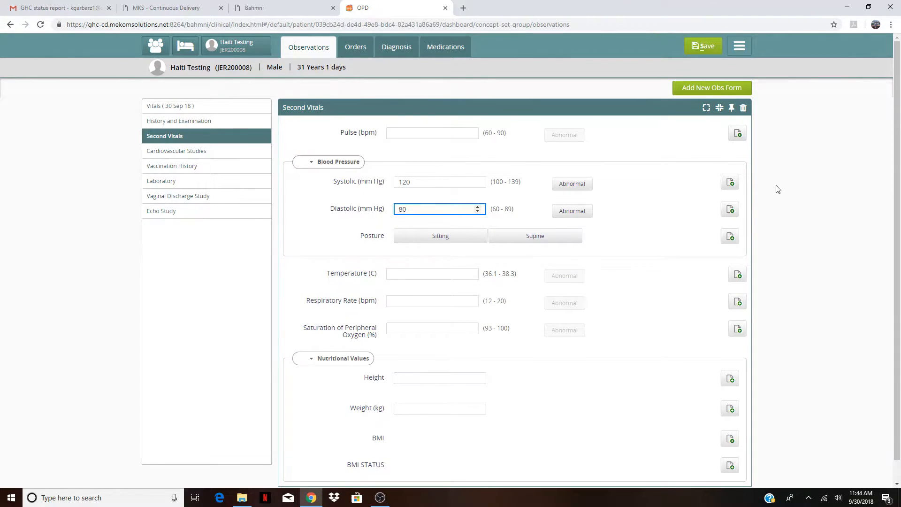
- Add the note "3 hours after amlodipine 10mg given" to the systolic reading in Second Vitals
click(730, 182)
click(488, 215)
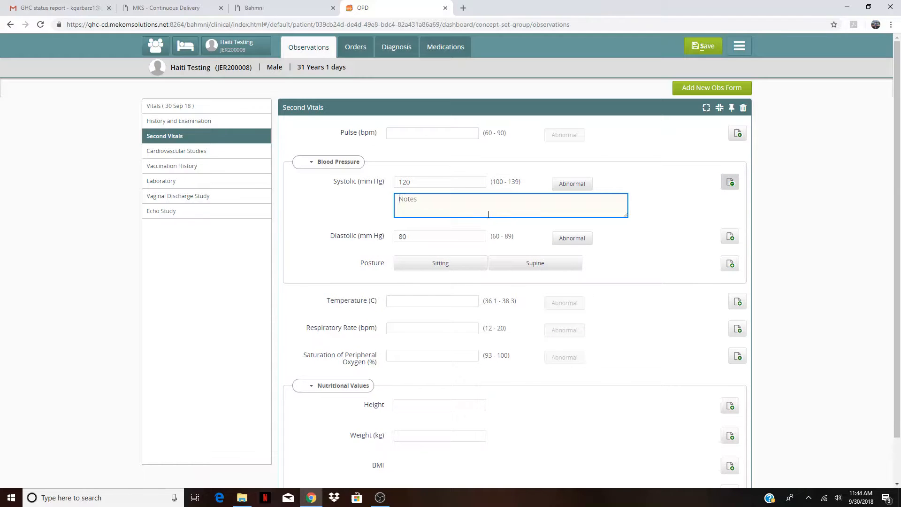
text(3 hours after amlodipine 1)
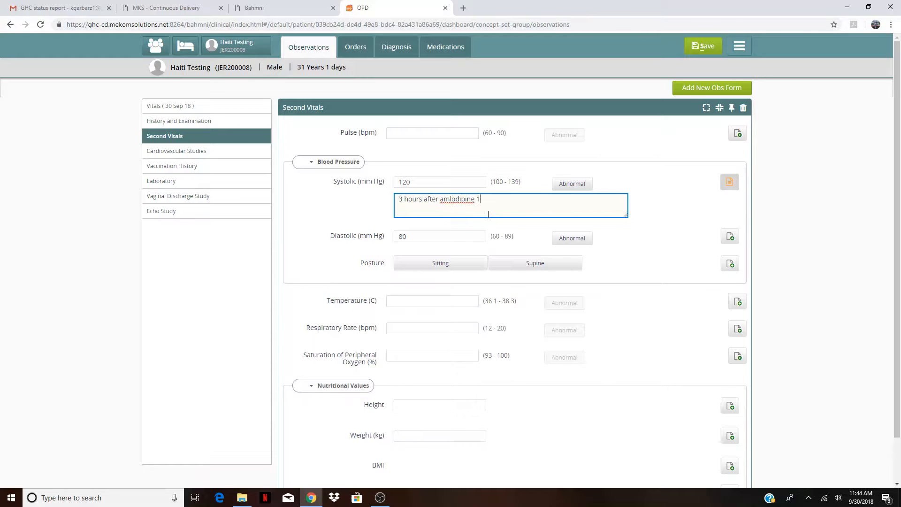
text(0mg gioven)
key(BackSpace)
key(BackSpace)
key(BackSpace)
text(ven)
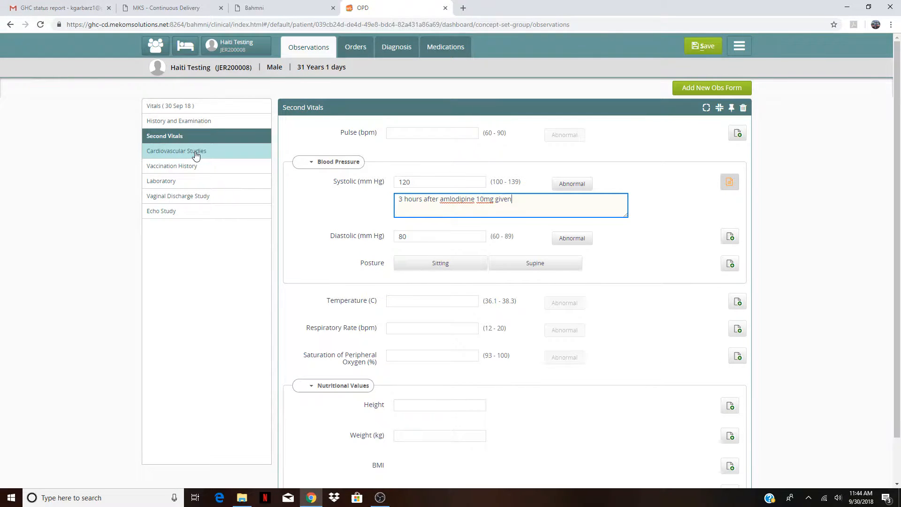
- View the Vaccination History form, and enter a fasting blood glucose of 120 mg/dL in the Laboratory form
click(168, 167)
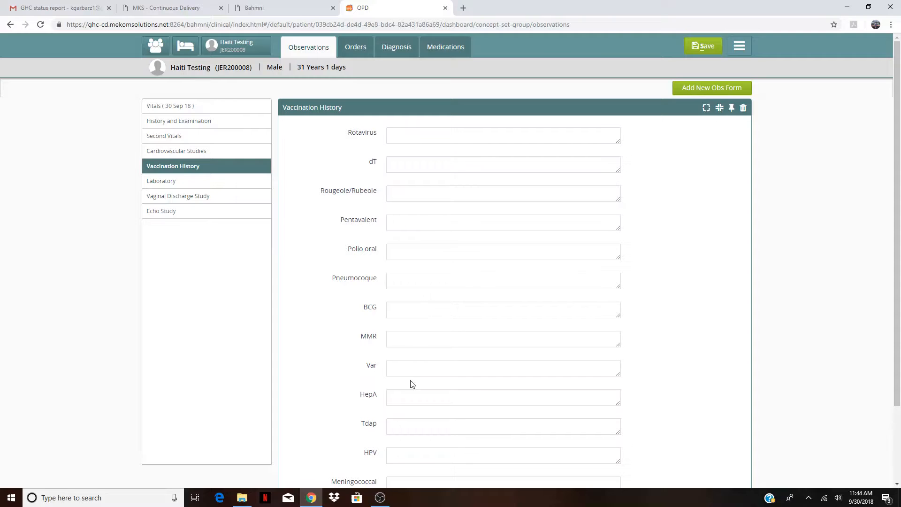
click(415, 139)
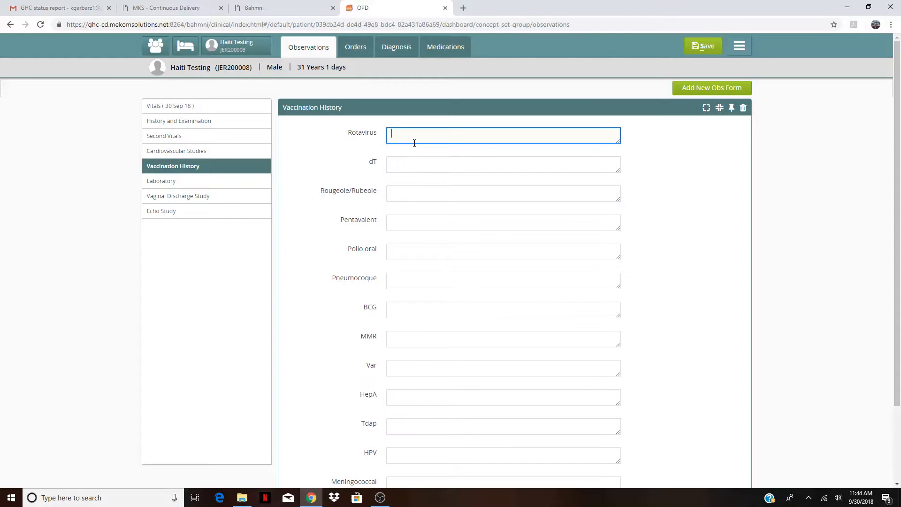
click(215, 186)
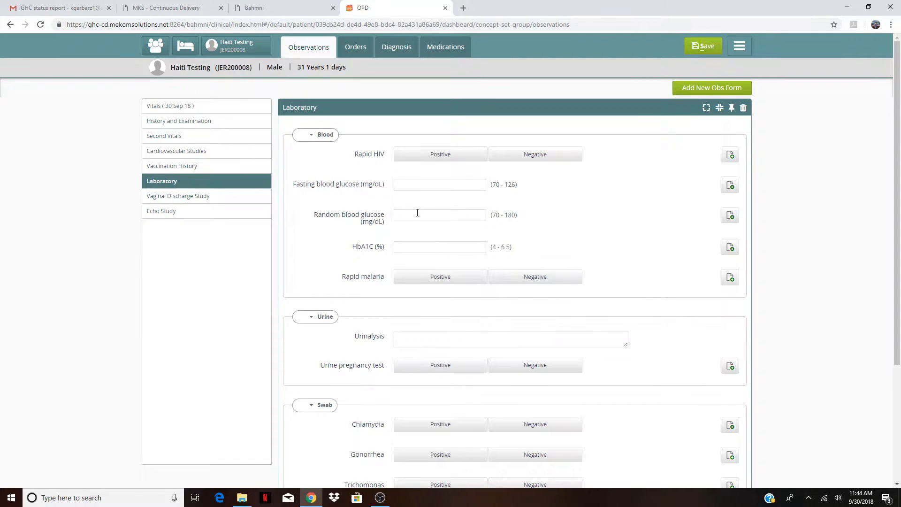
click(408, 187)
text(120)
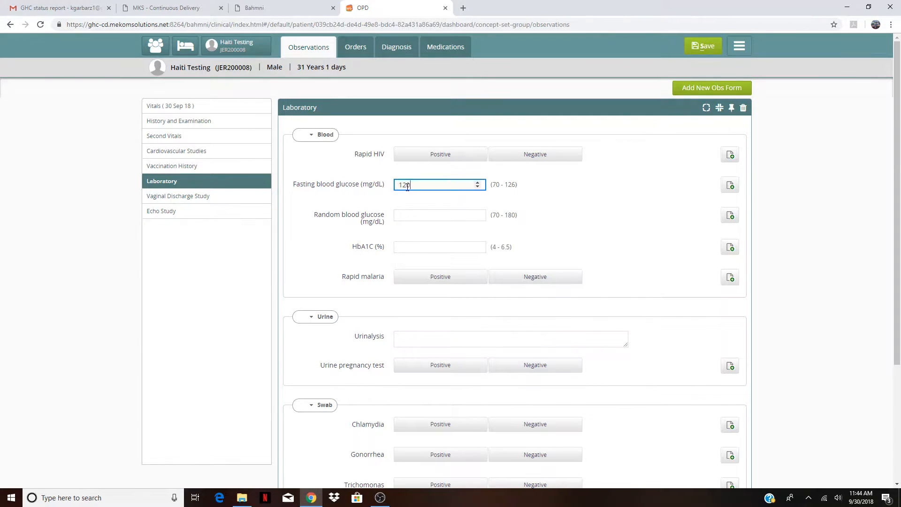
click(541, 212)
scroll(489, 221, down, 3)
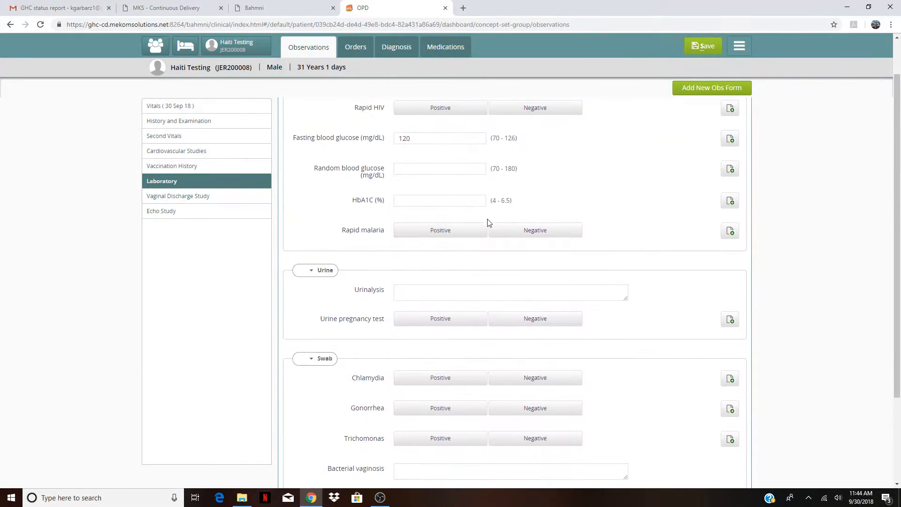
- Mark the urine pregnancy test as Negative in the Laboratory form and review the Swab and Others sections
click(443, 197)
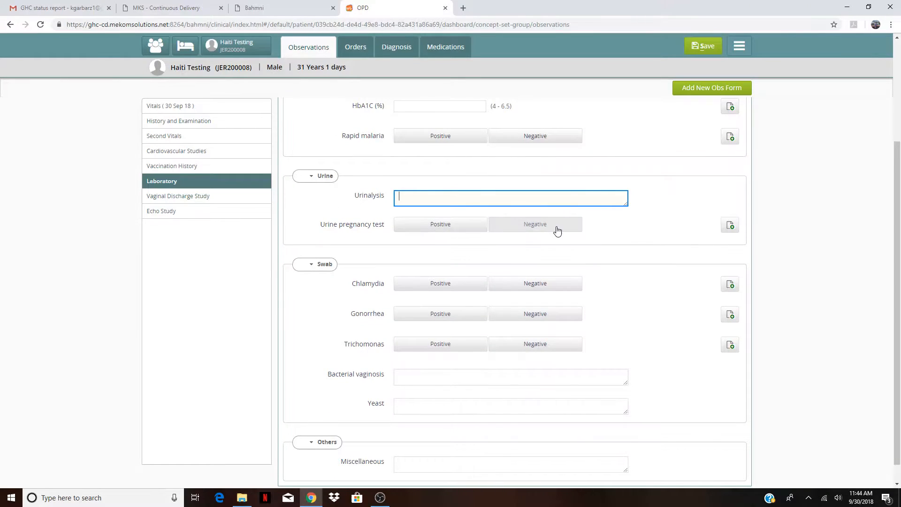
click(526, 224)
scroll(540, 316, down, 1)
scroll(540, 315, down, 1)
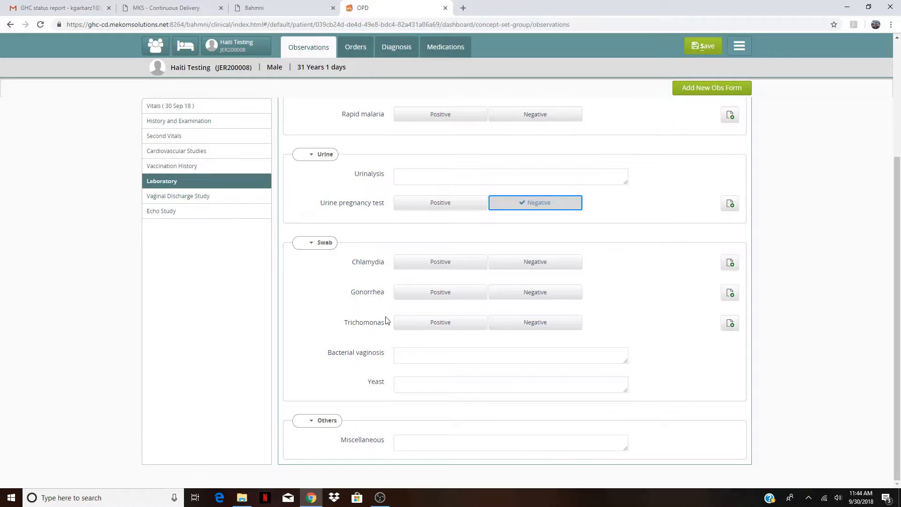
scroll(329, 297, up, 4)
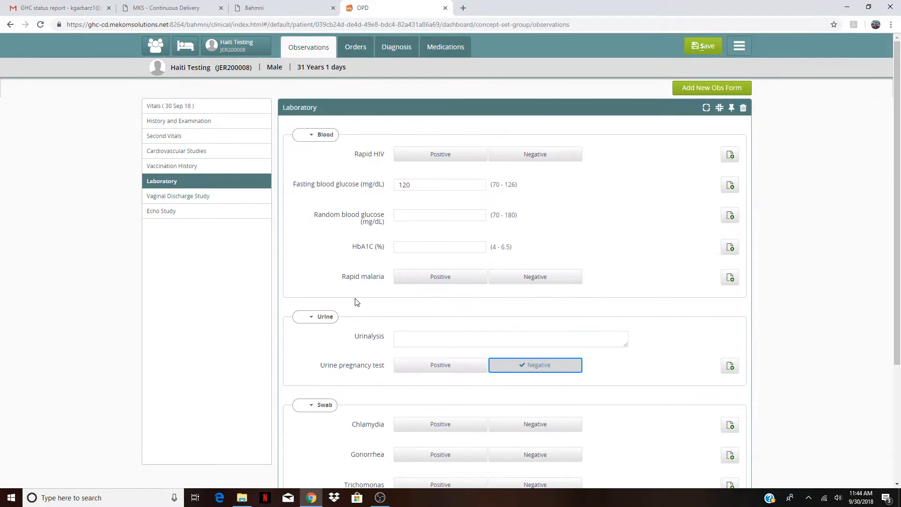
scroll(348, 296, down, 3)
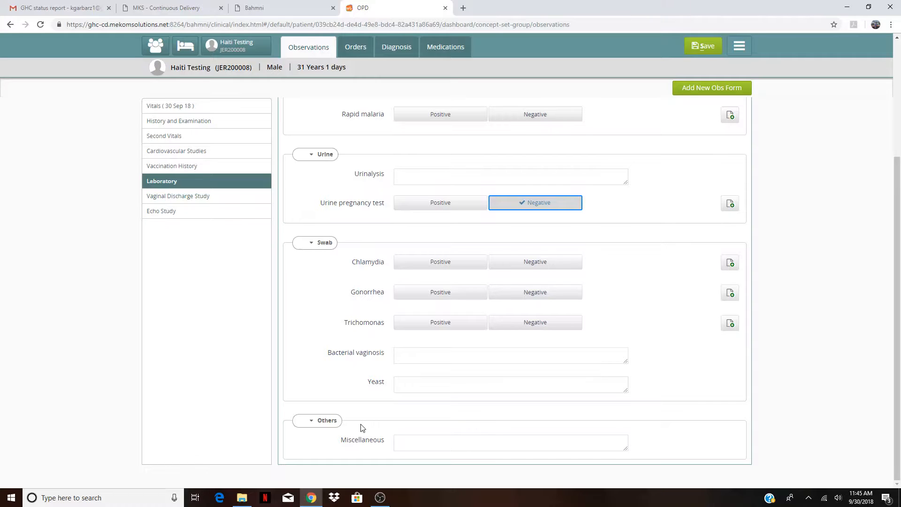
scroll(469, 300, up, 2)
scroll(470, 334, down, 2)
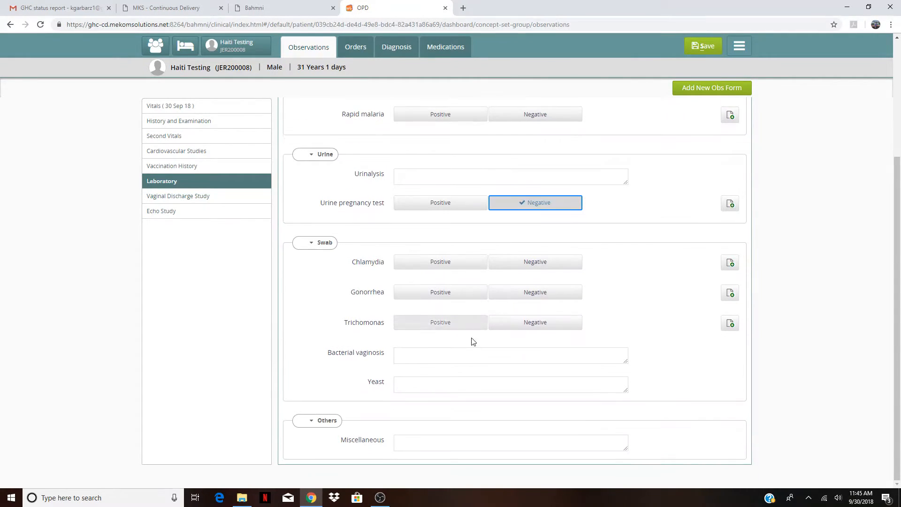
click(408, 445)
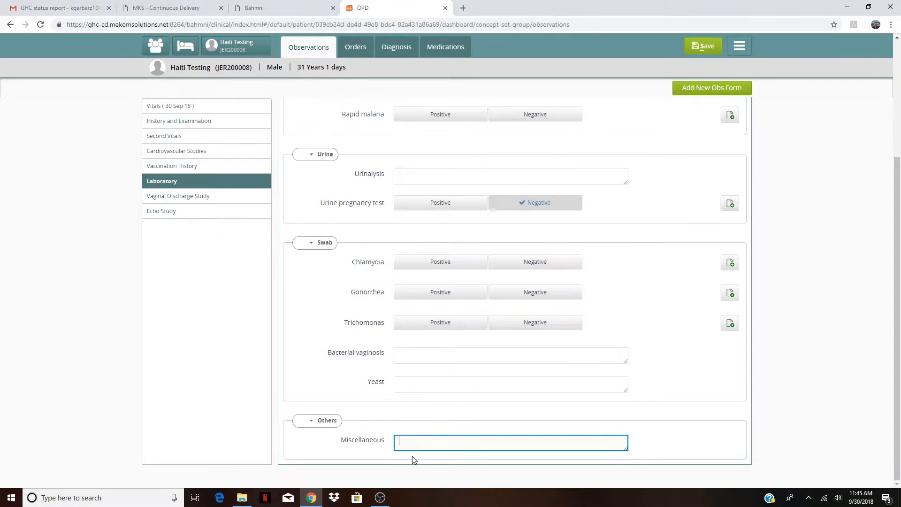
- Examine the Vaginal Discharge Study form from start to end, including the notes field for Consent Signed
click(197, 196)
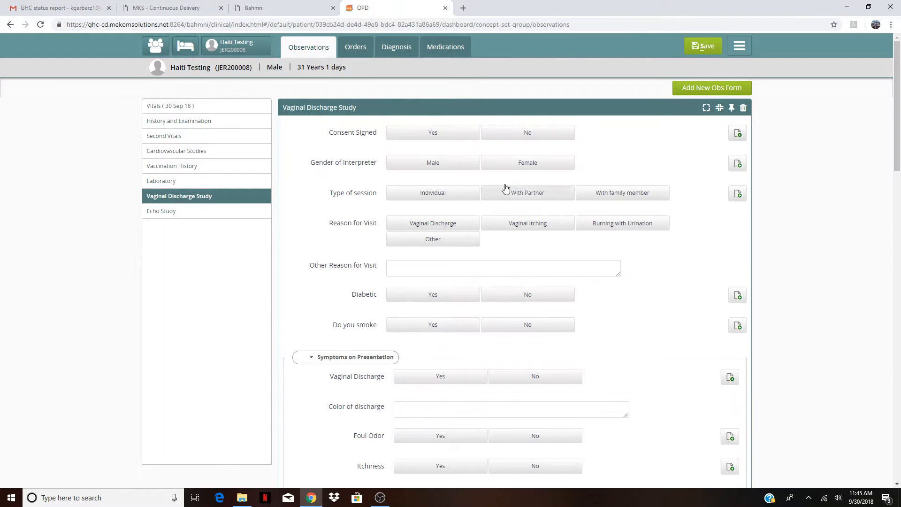
scroll(474, 162, down, 9)
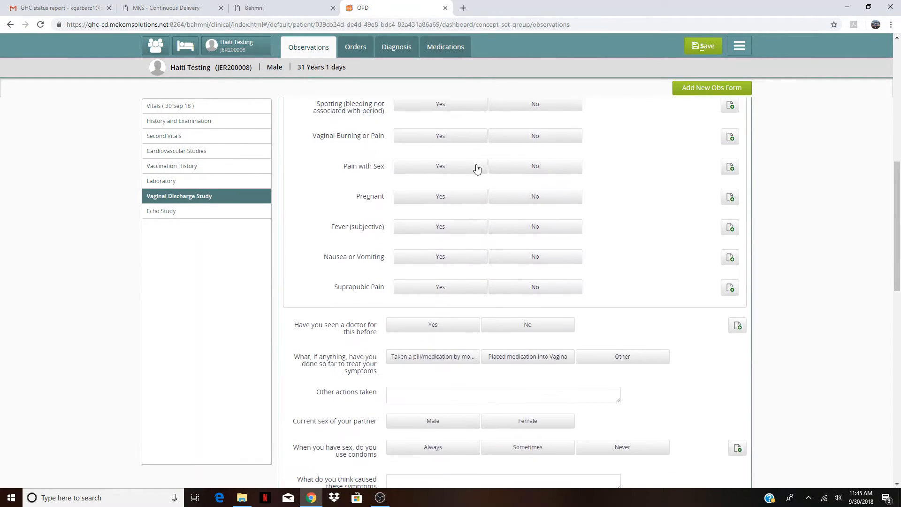
scroll(477, 168, down, 14)
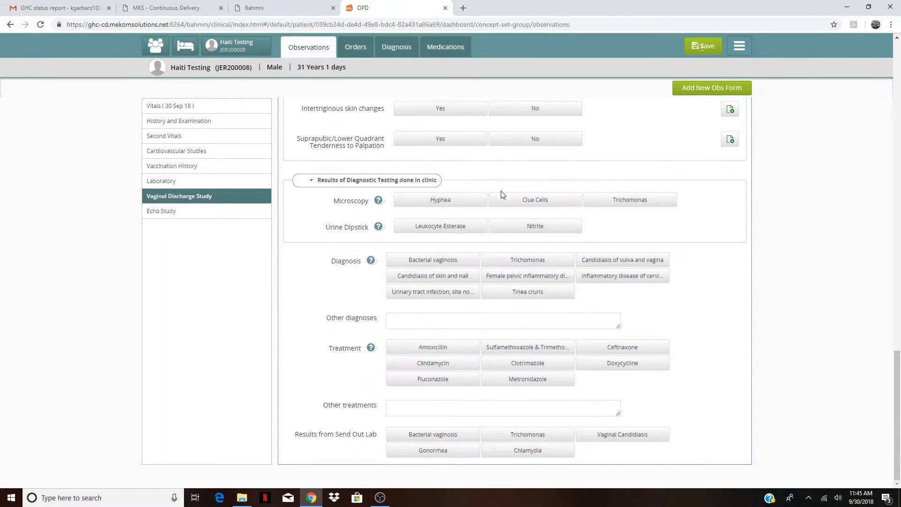
scroll(503, 194, up, 20)
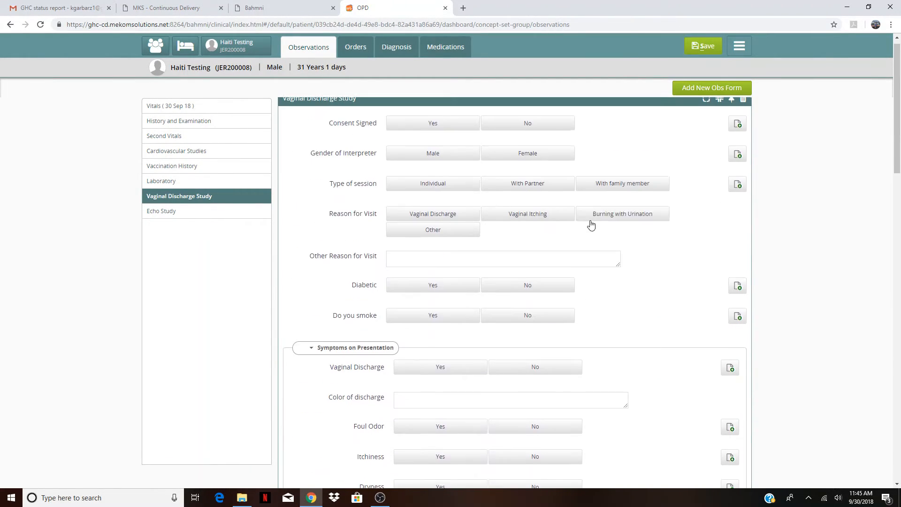
click(738, 134)
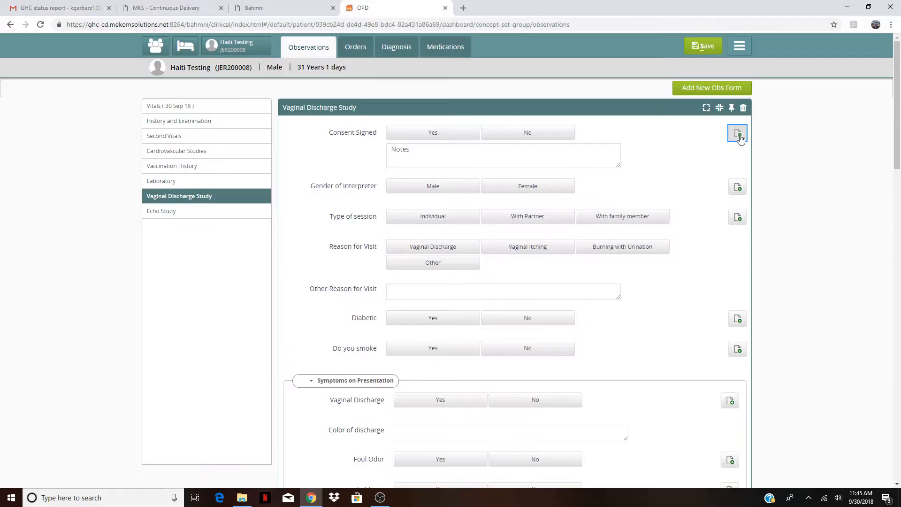
click(740, 139)
scroll(597, 196, down, 3)
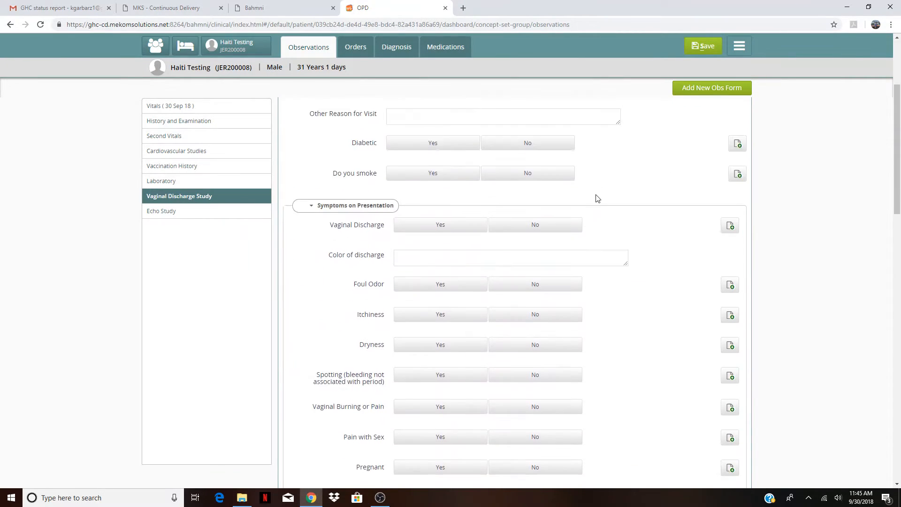
scroll(346, 211, up, 5)
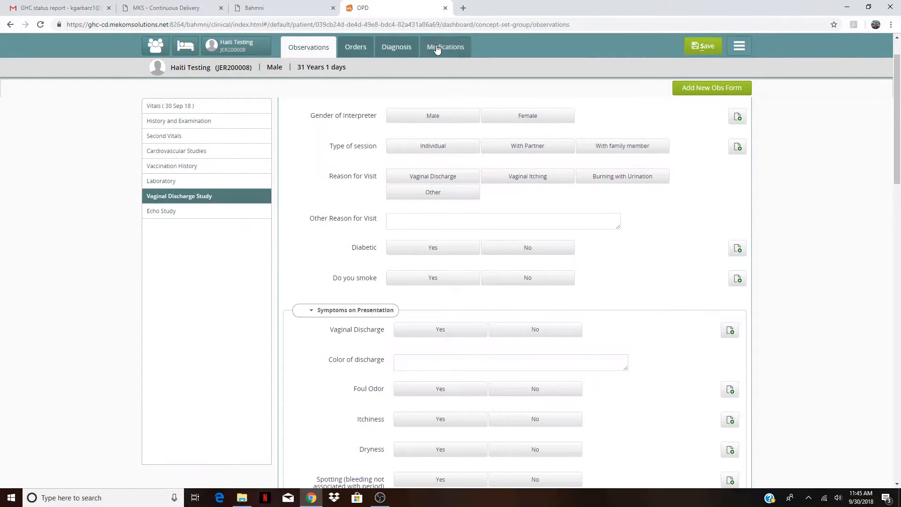
- Save the recorded consultation observations
click(701, 47)
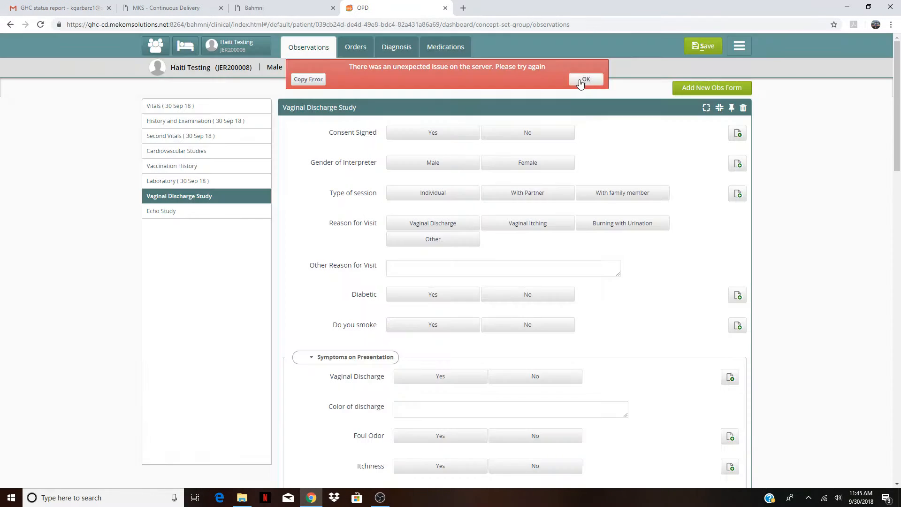
click(585, 79)
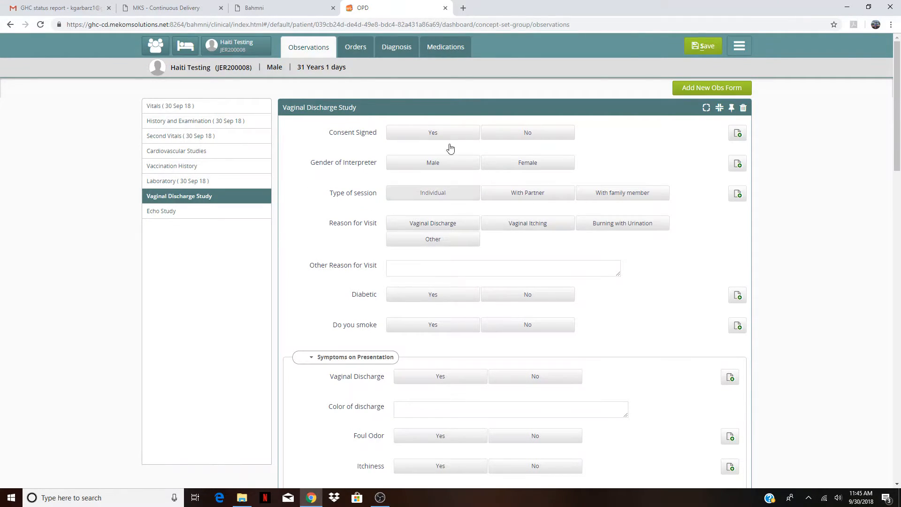
- Open the patient's orders and look through the Blood, Urine and Swab laboratory tests
click(354, 47)
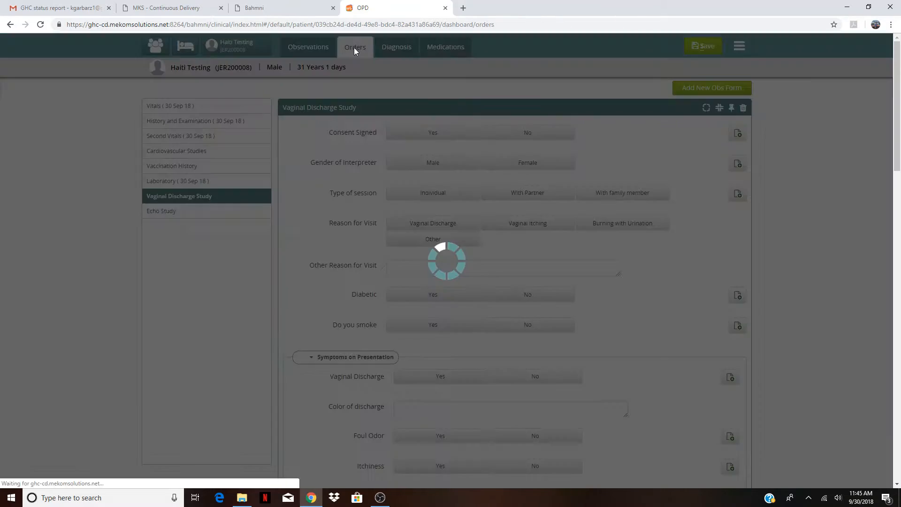
click(330, 47)
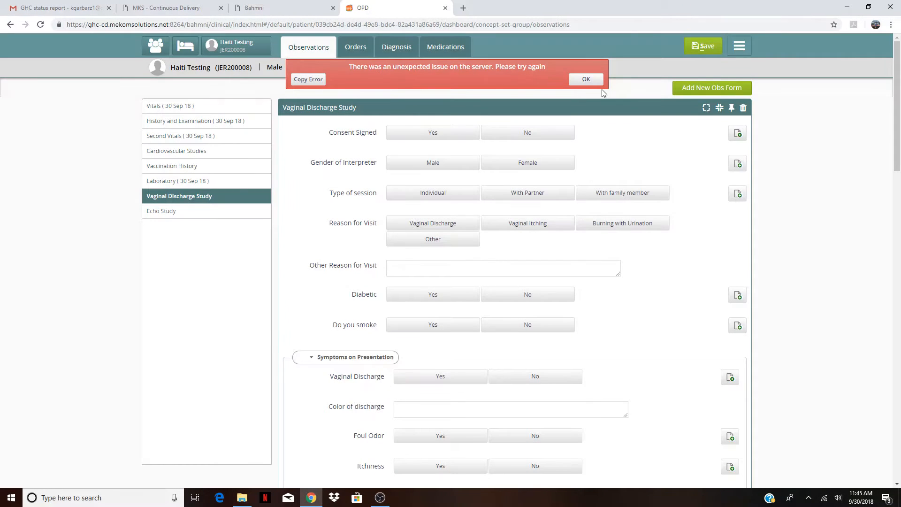
click(593, 80)
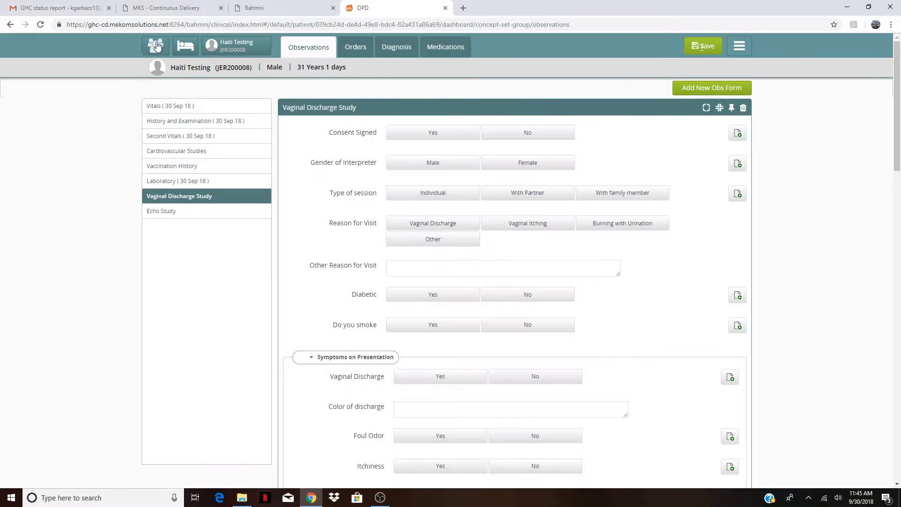
click(362, 46)
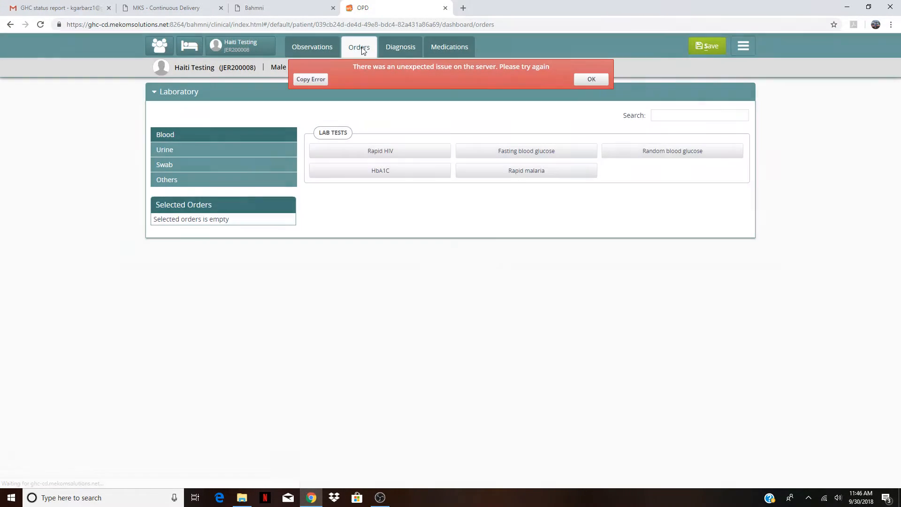
click(594, 79)
click(222, 149)
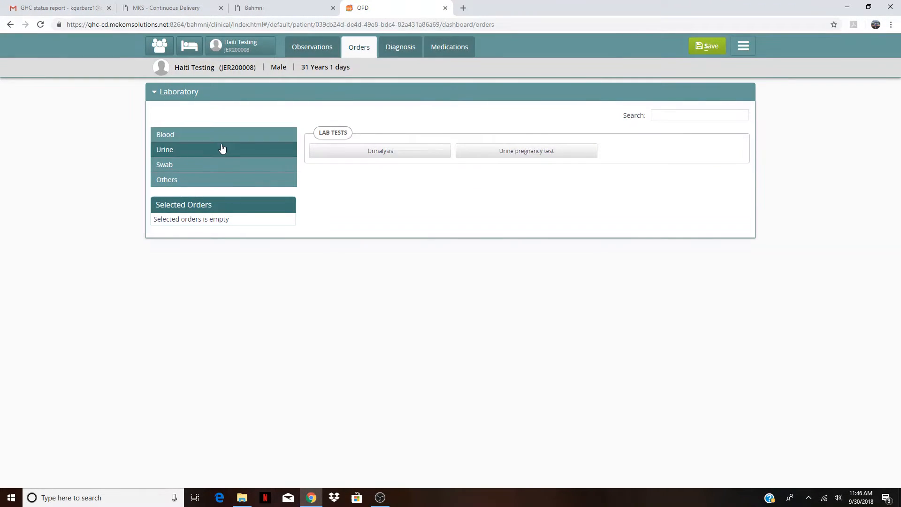
click(224, 165)
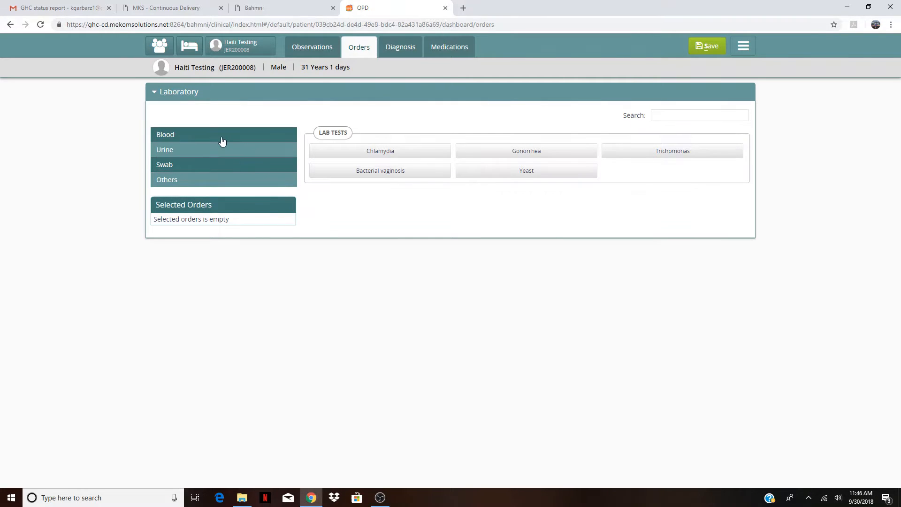
click(223, 136)
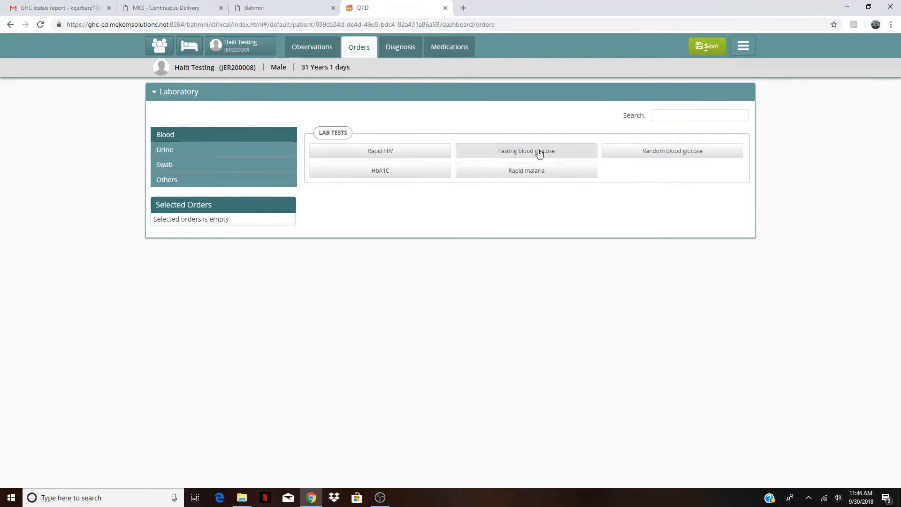
- Order the Fasting blood glucose and Urine pregnancy test laboratory tests, and save the orders
click(557, 152)
click(197, 152)
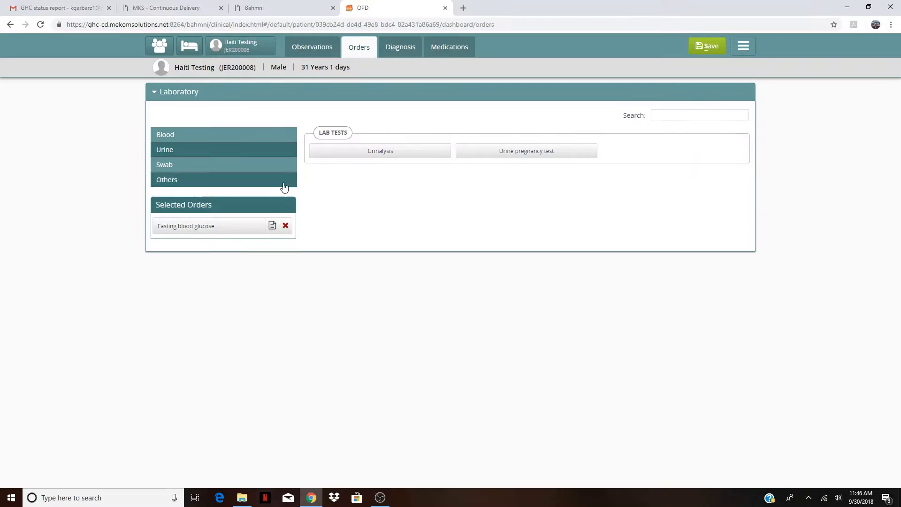
click(499, 150)
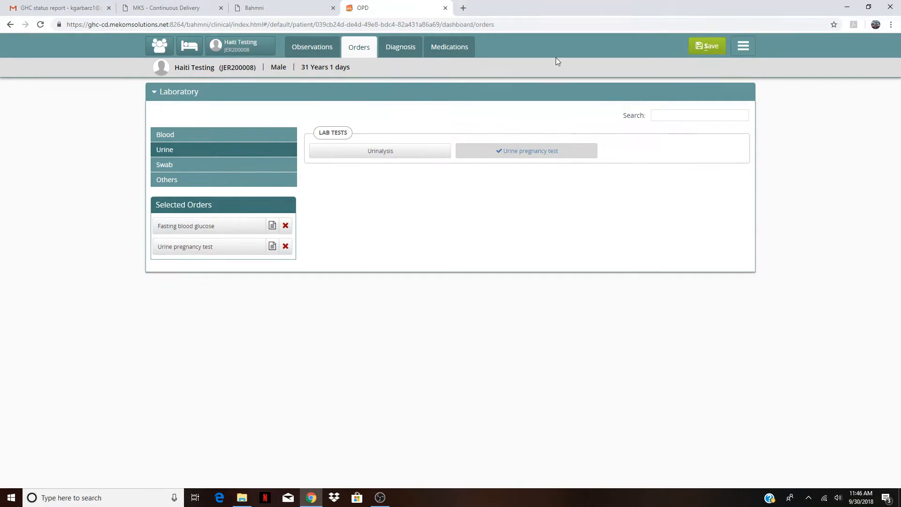
click(704, 46)
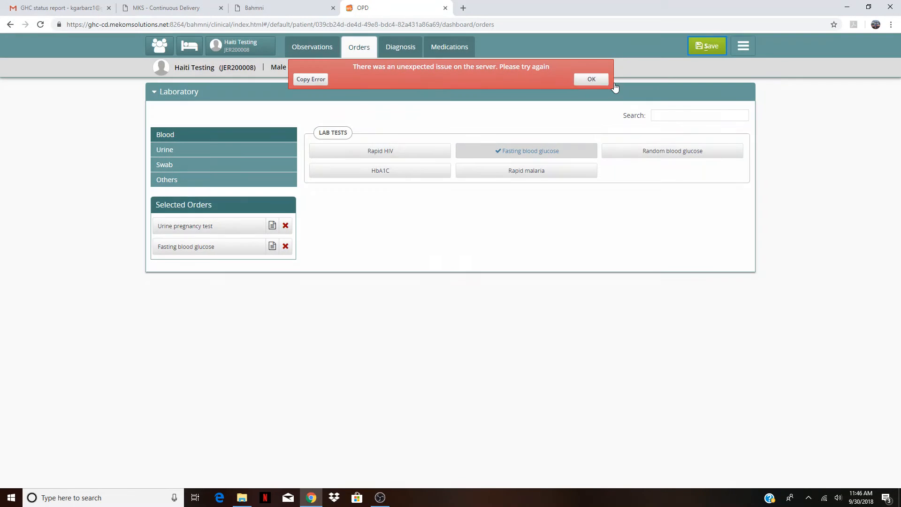
click(596, 80)
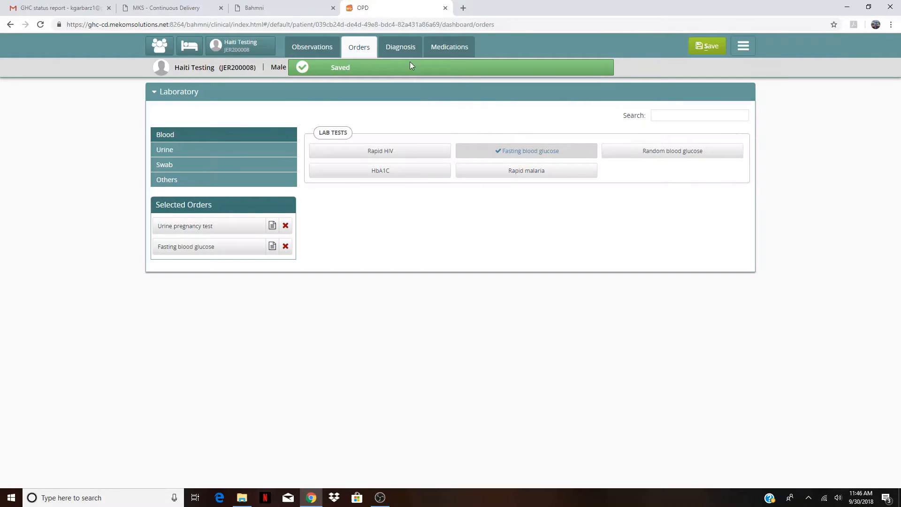
- Add R51 Headache to the patient's diagnoses with order Primary and certainty Confirmed
click(405, 50)
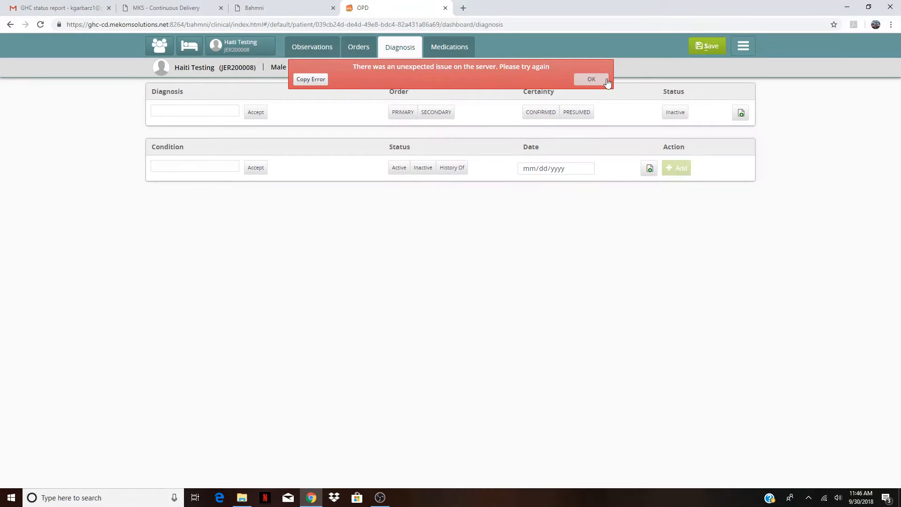
click(607, 81)
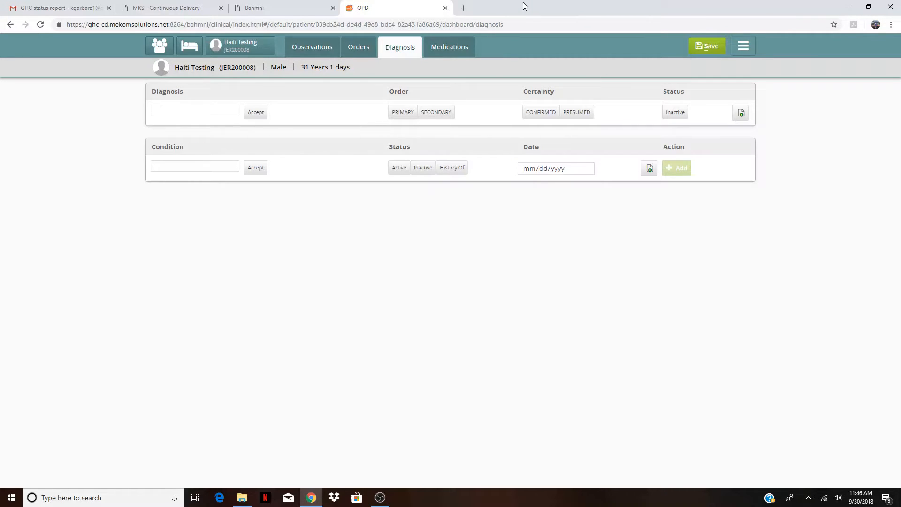
click(212, 109)
text(head)
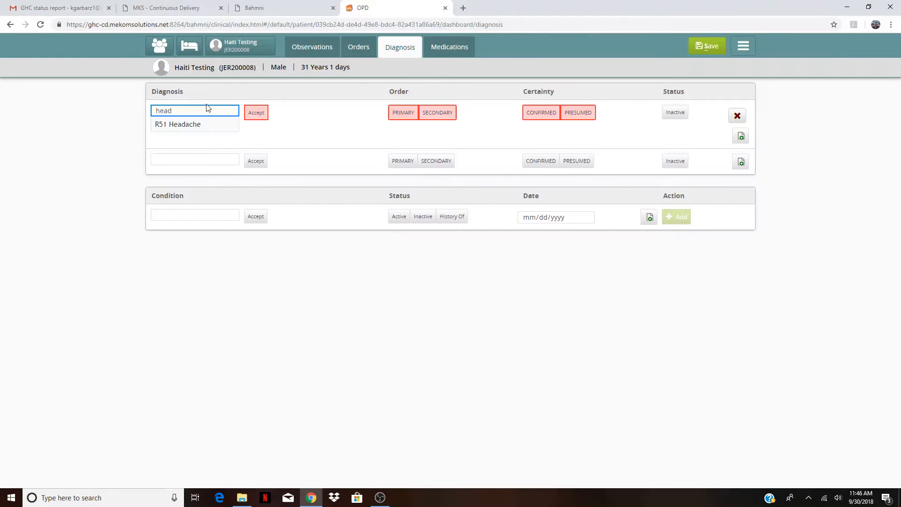
click(197, 124)
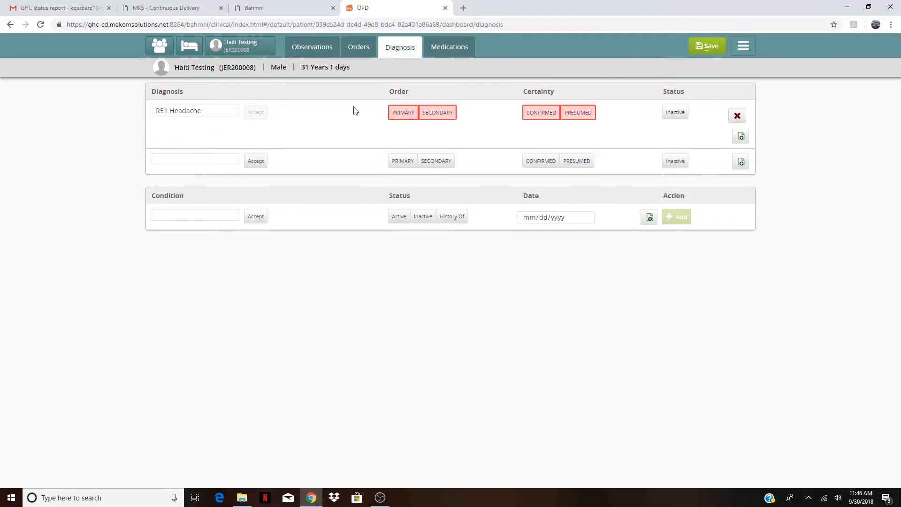
click(413, 117)
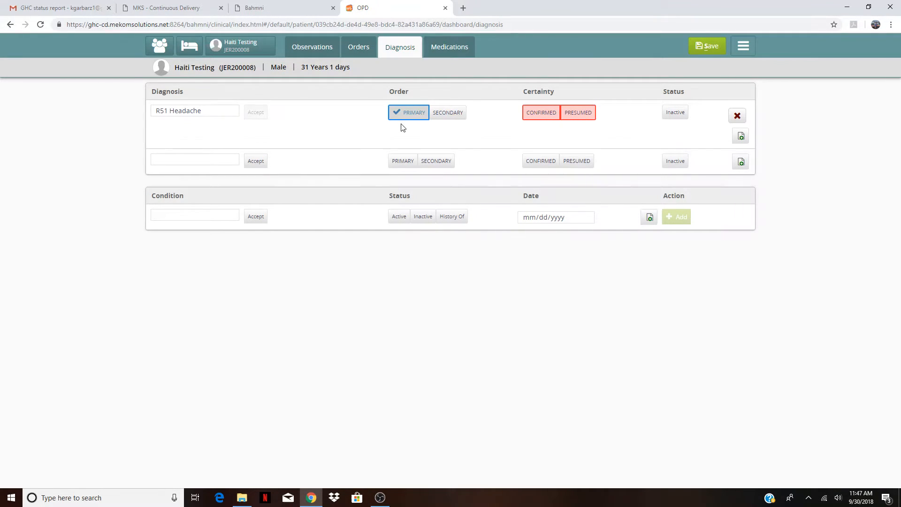
click(542, 114)
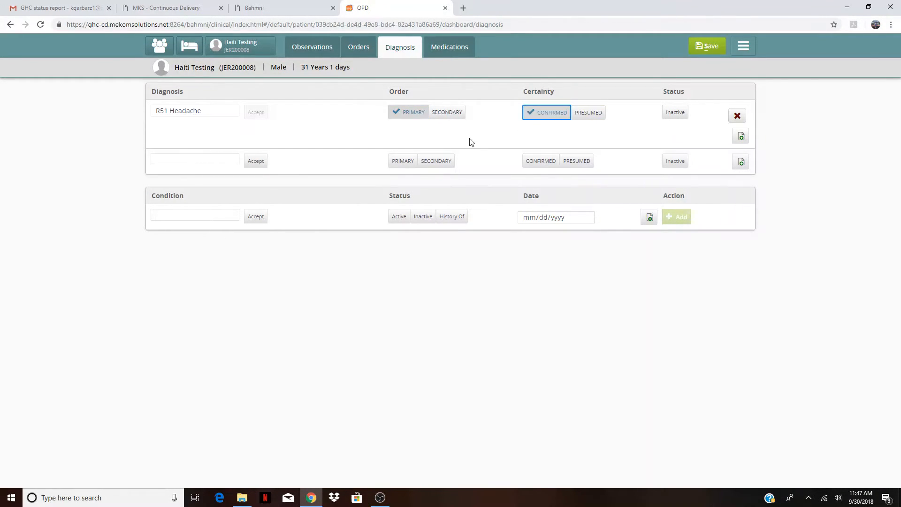
- Add B35.3 Tinea pedis as a second diagnosis with order Primary and certainty Confirmed
click(218, 158)
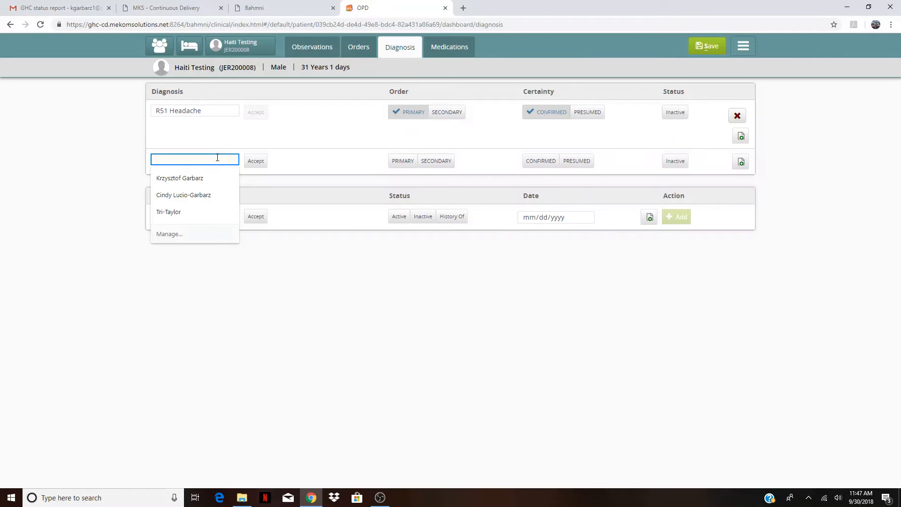
text(tinea)
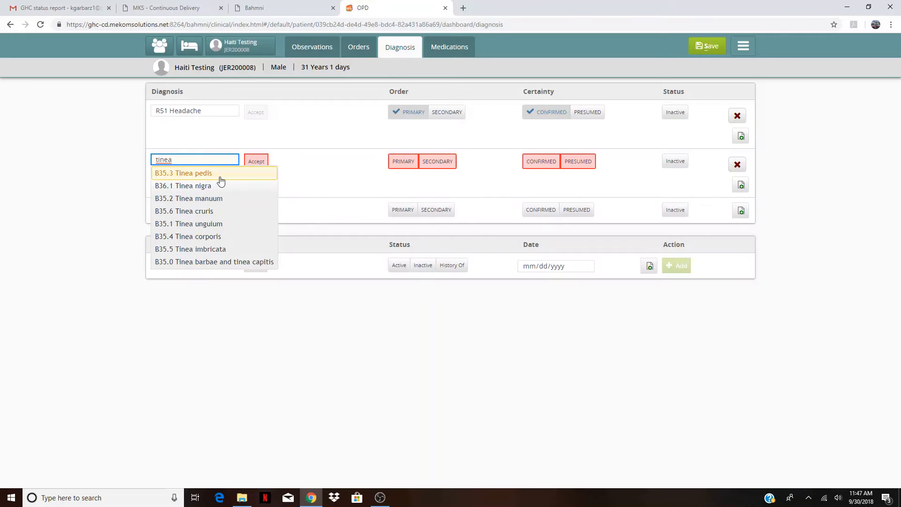
click(206, 174)
click(403, 161)
click(540, 161)
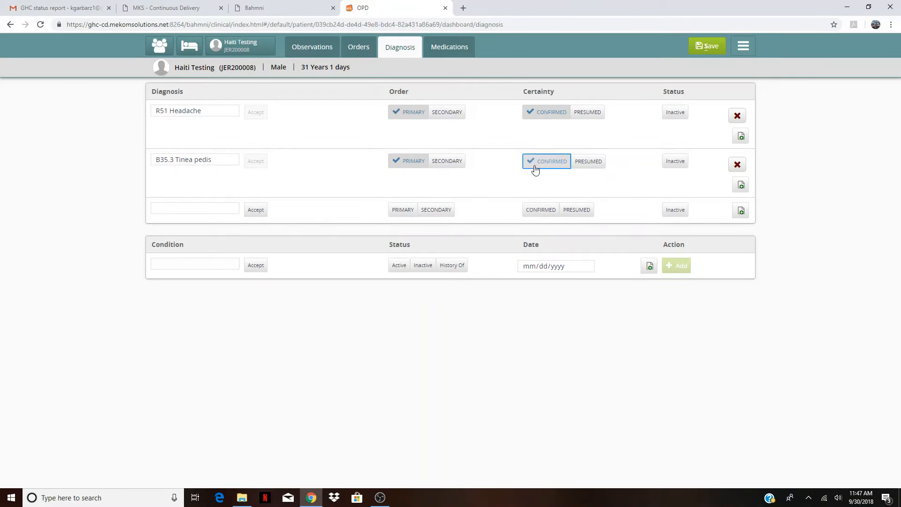
- Add N76.0 Bacterial vaginosis as a third diagnosis with order Primary and certainty Confirmed, and save the diagnoses
click(159, 207)
text(bacteria)
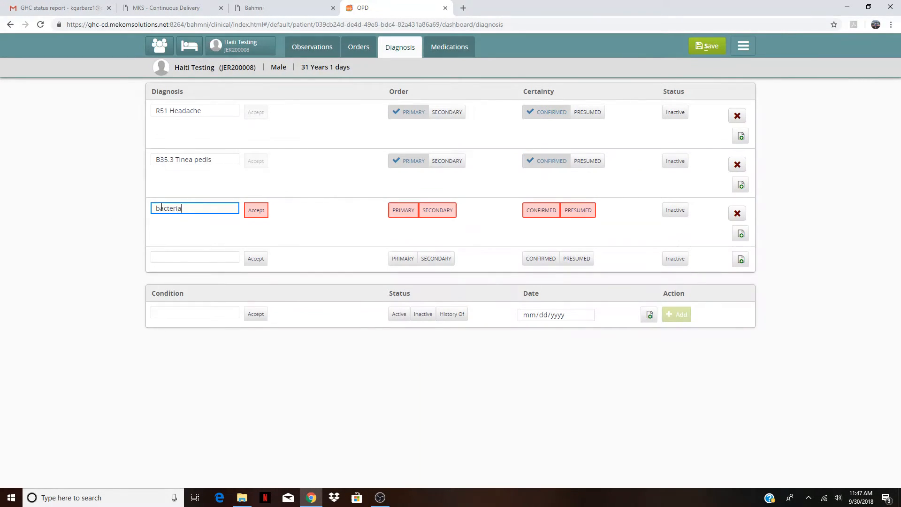
text(l)
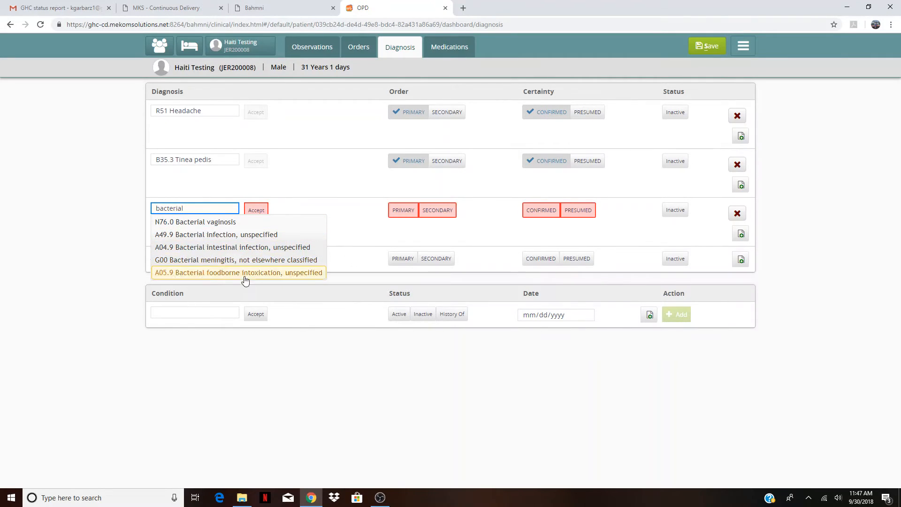
click(252, 224)
click(409, 212)
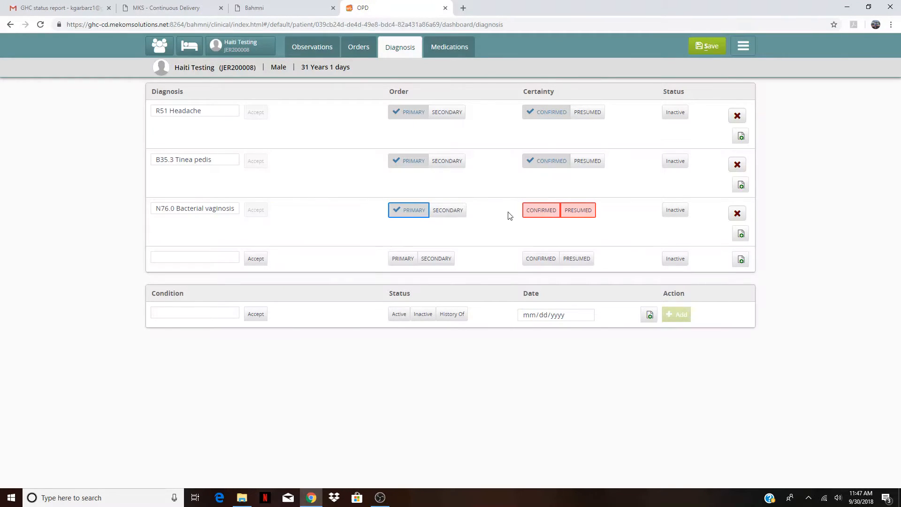
click(543, 212)
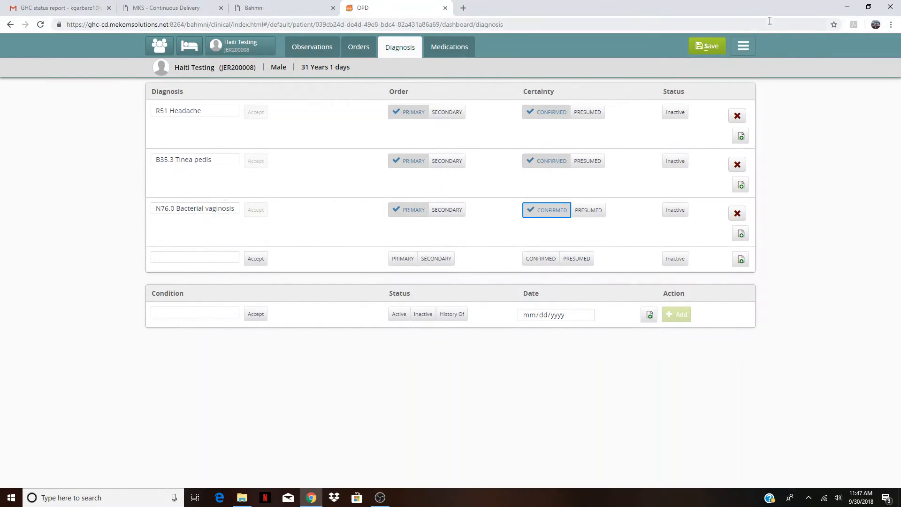
click(712, 44)
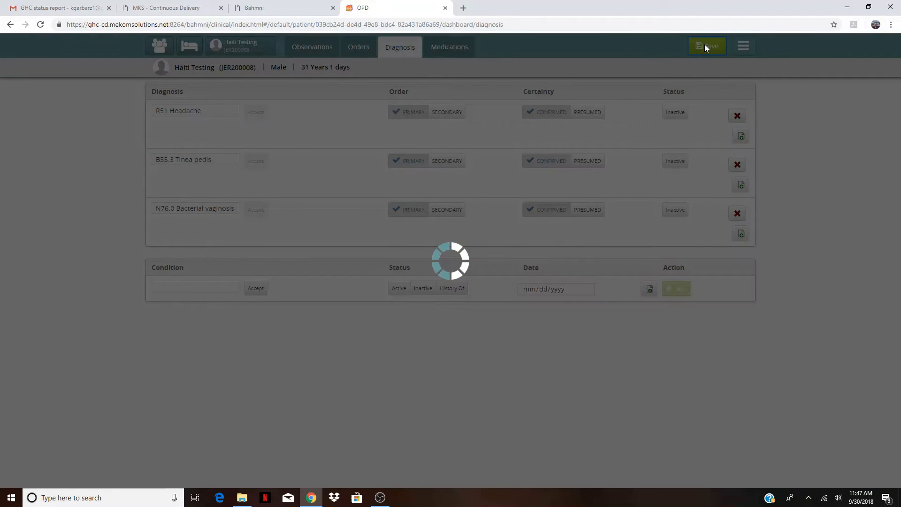
click(584, 79)
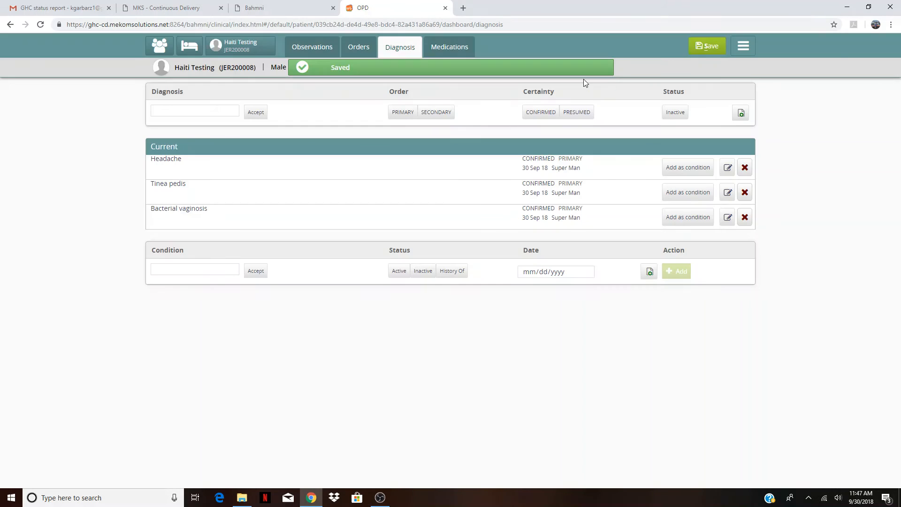
- Try to open the patient's medications, and reopen the Clinical patient list from the Bahmni welcome page in place of the consultation
click(437, 47)
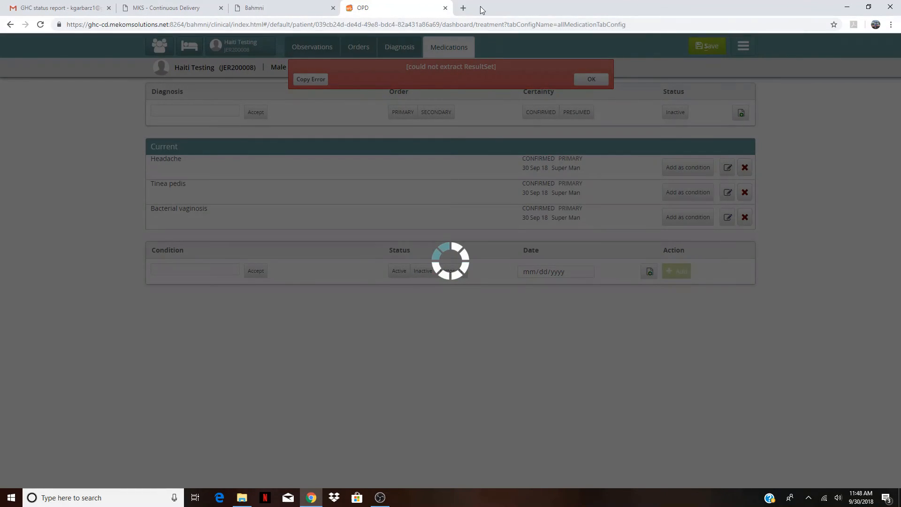
click(445, 8)
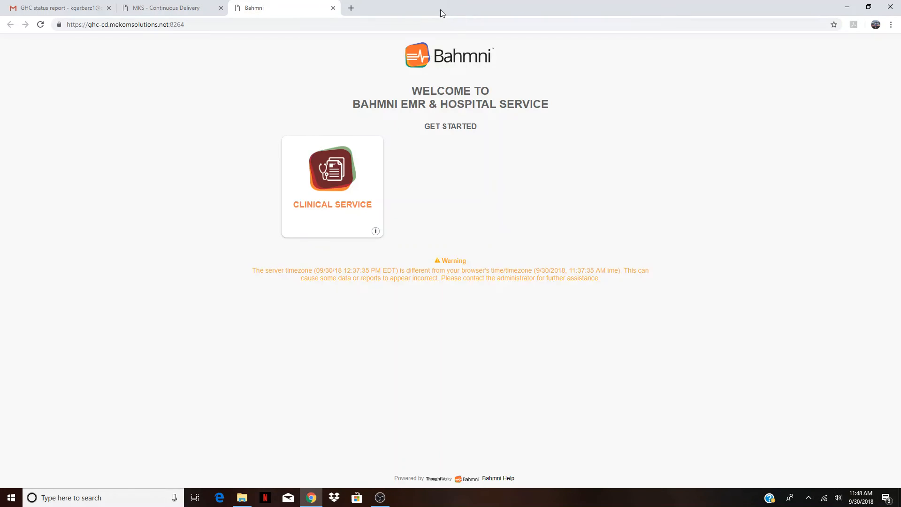
click(341, 141)
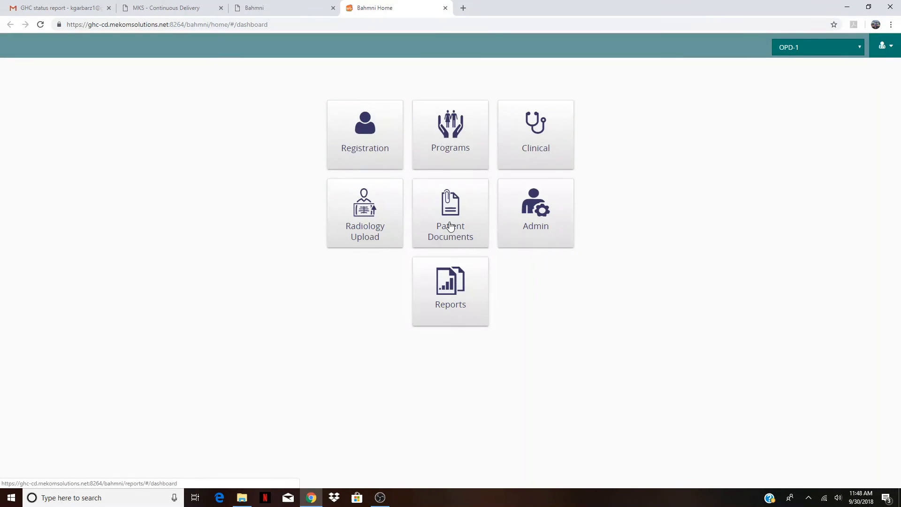
click(561, 139)
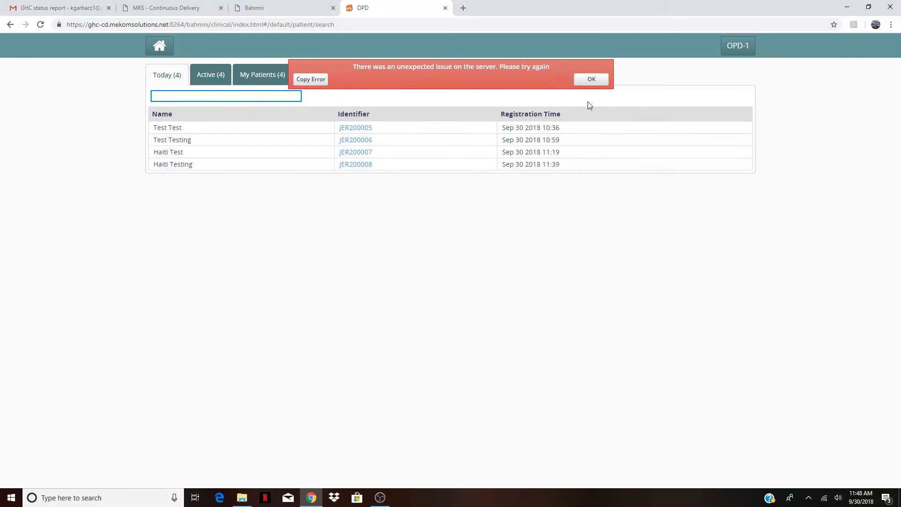
click(595, 82)
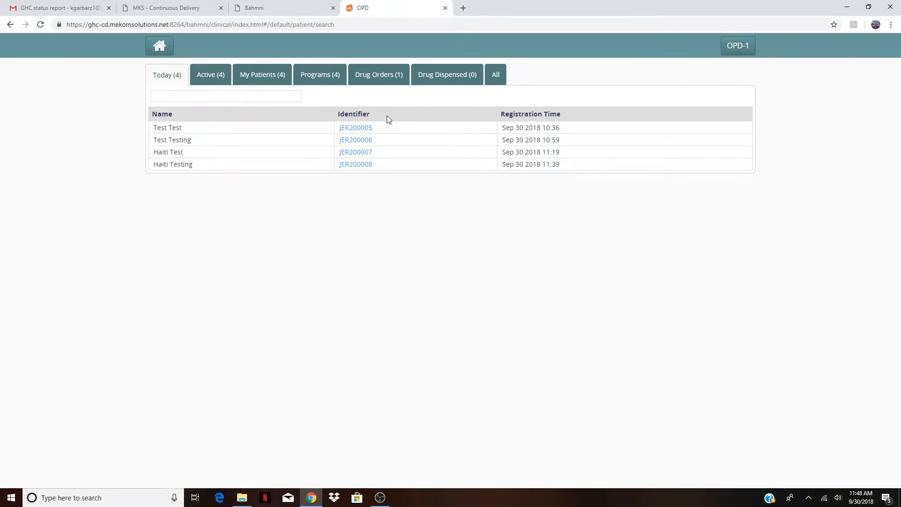
- List the patients with drug orders and try to open the treatment page of the listed patient
click(396, 77)
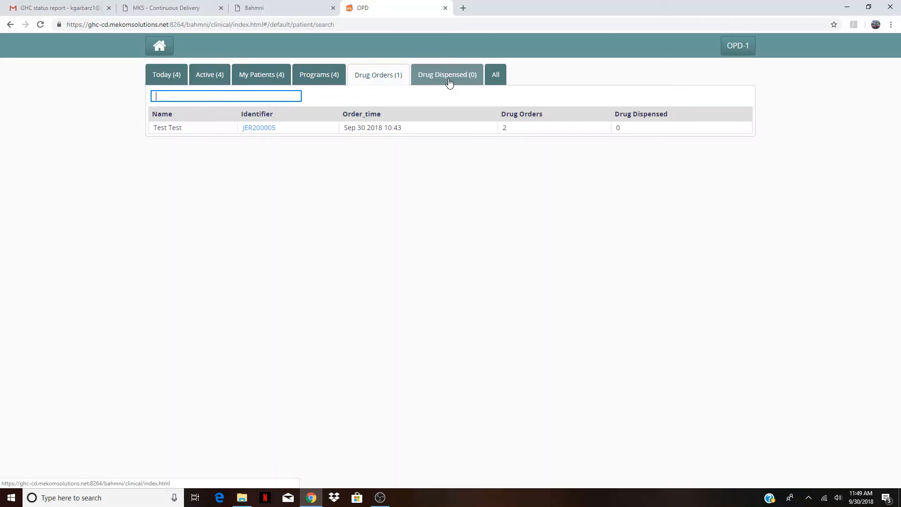
click(269, 127)
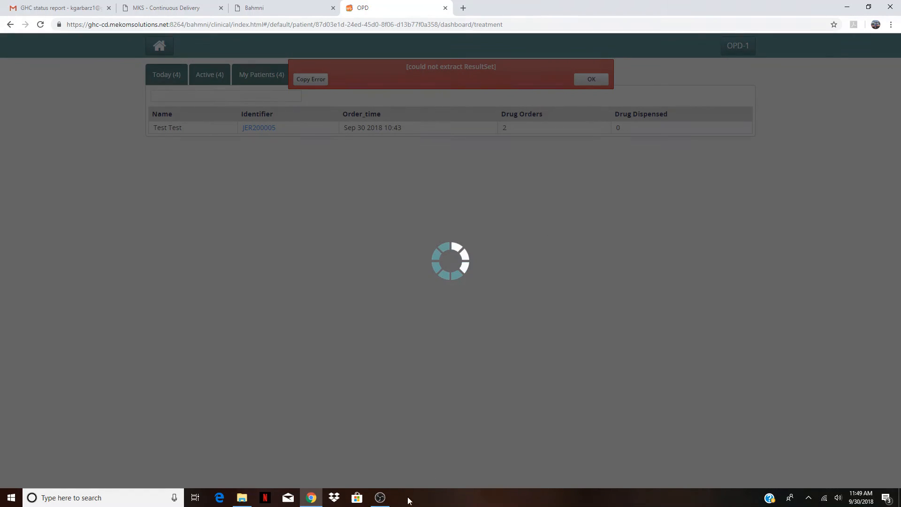
mouse_move(386, 499)
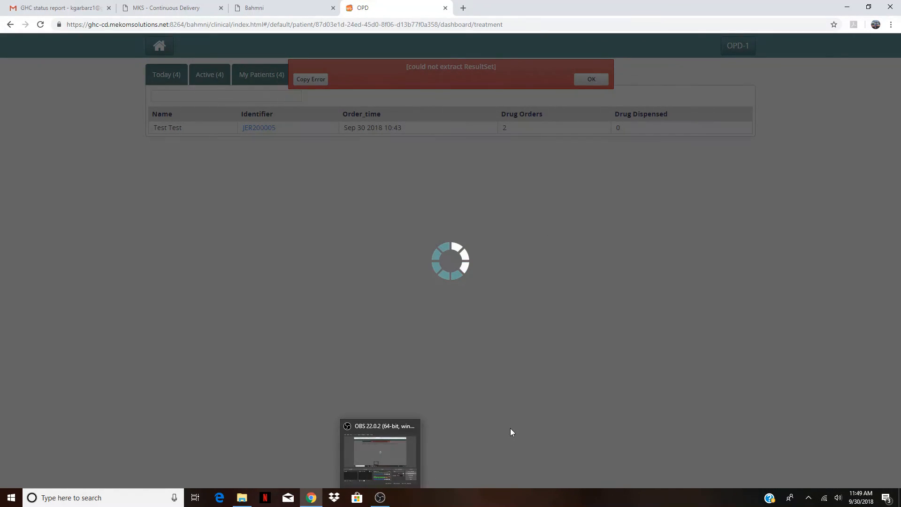